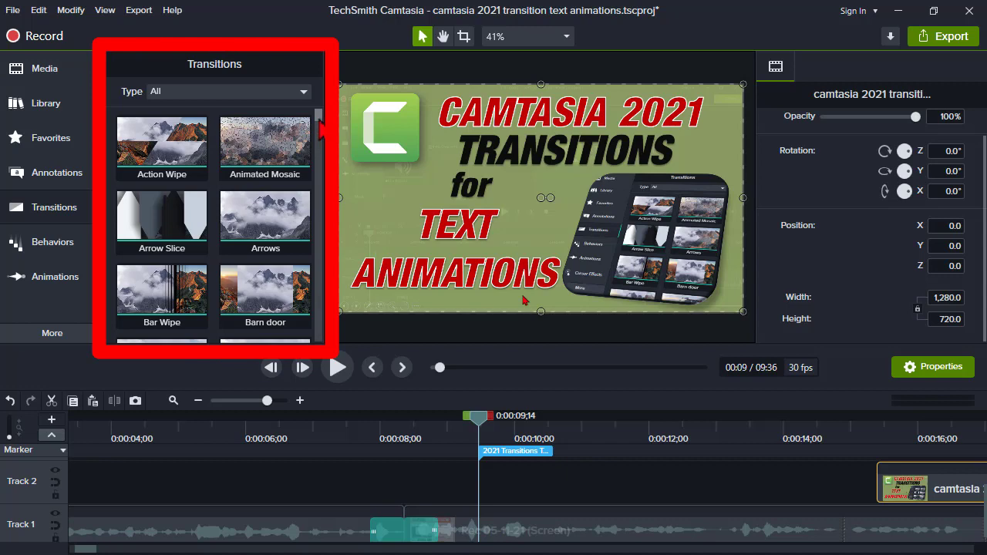
Step: Play back the Cross Zoom transition on Track 1 starting from 0:00:07;16
scroll(221, 224, down, 10)
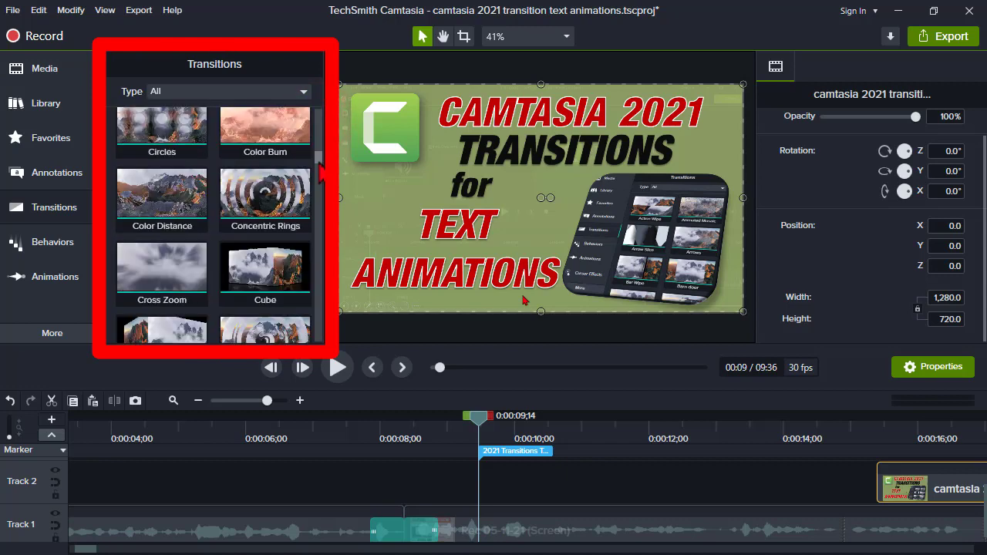
scroll(214, 224, down, 8)
click(374, 523)
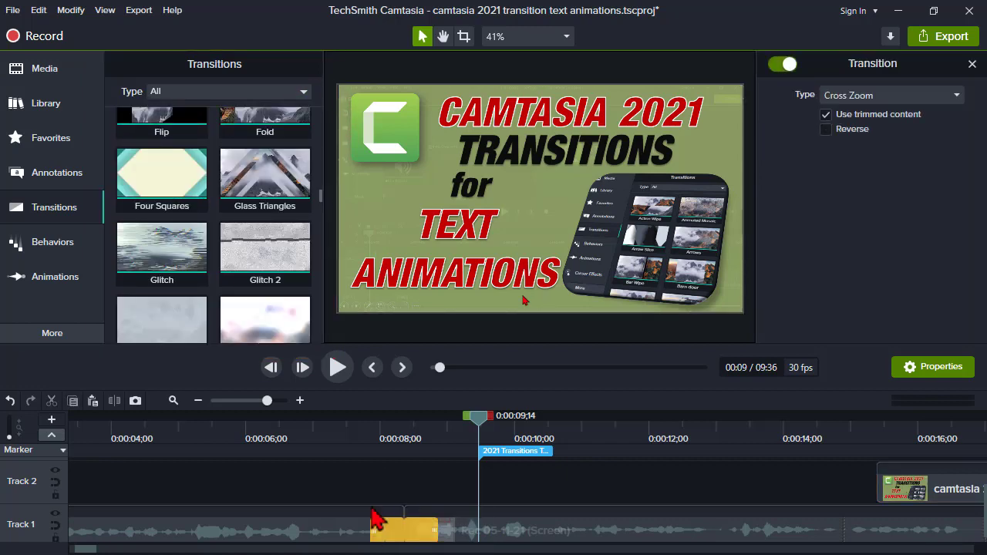
click(346, 439)
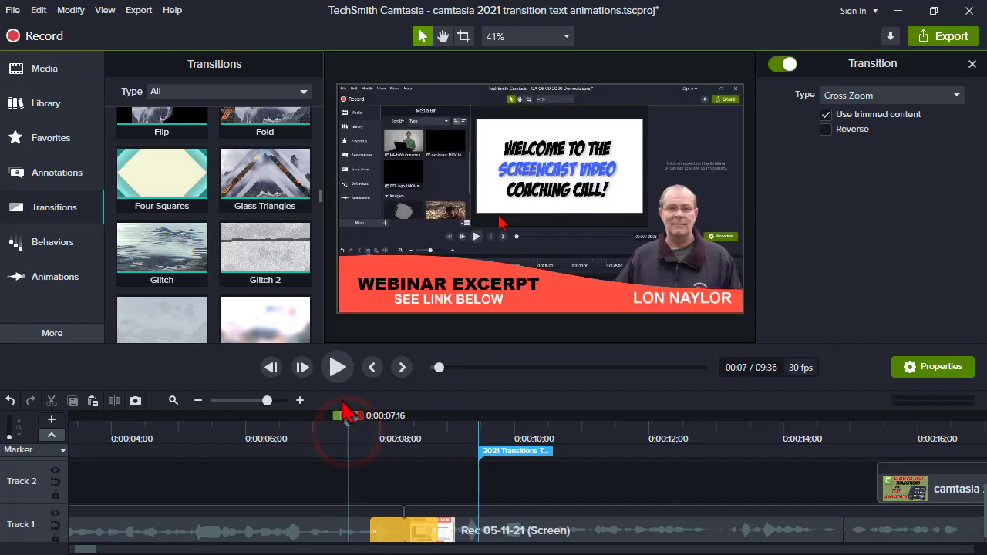
click(341, 379)
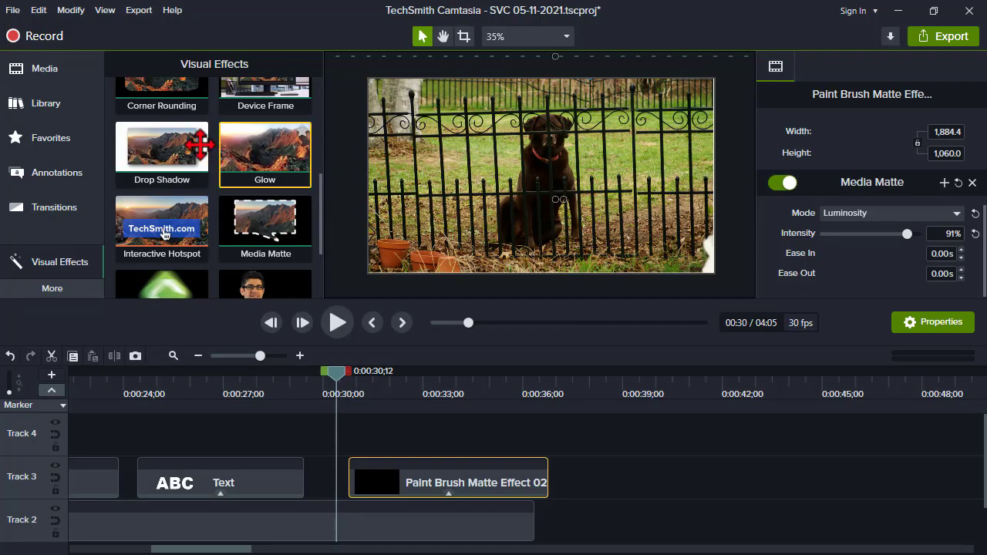
Step: Switch the tools sidebar library to Behaviors from the More list
click(71, 291)
click(150, 289)
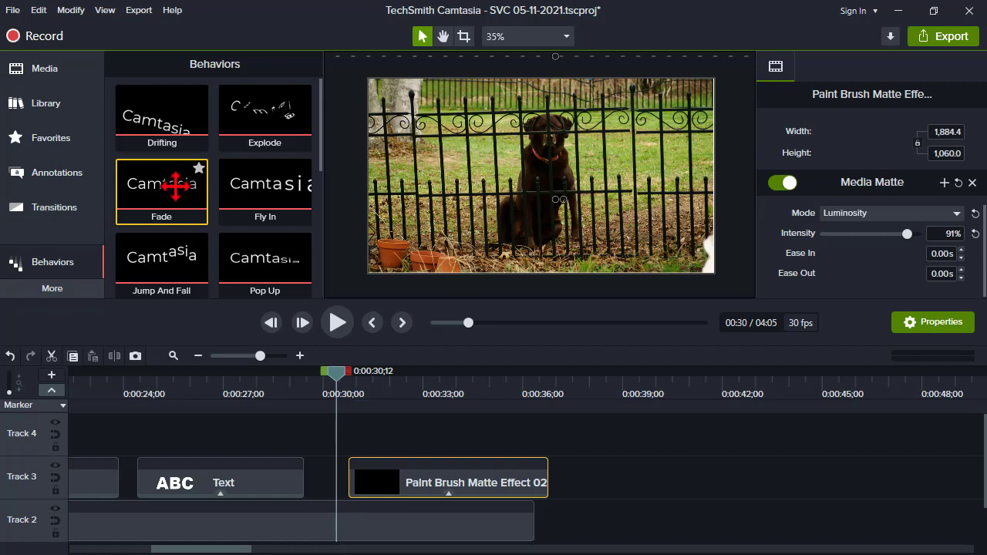
Step: Apply the Fade behavior to the ABC text clip on Track 3
mouse_move(176, 186)
mouse_down()
mouse_move(247, 244)
mouse_move(435, 443)
mouse_move(450, 493)
mouse_move(385, 456)
mouse_up()
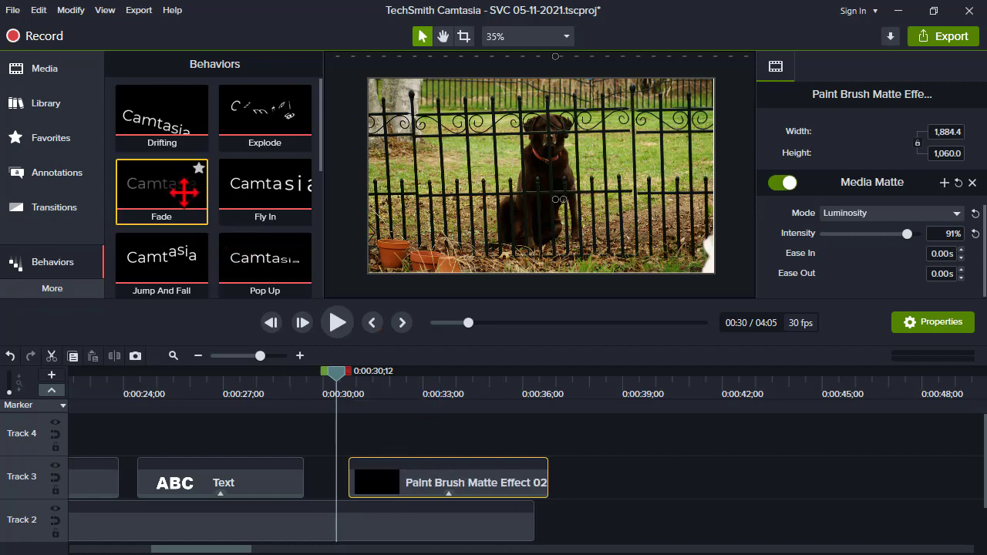
drag(185, 192, 236, 480)
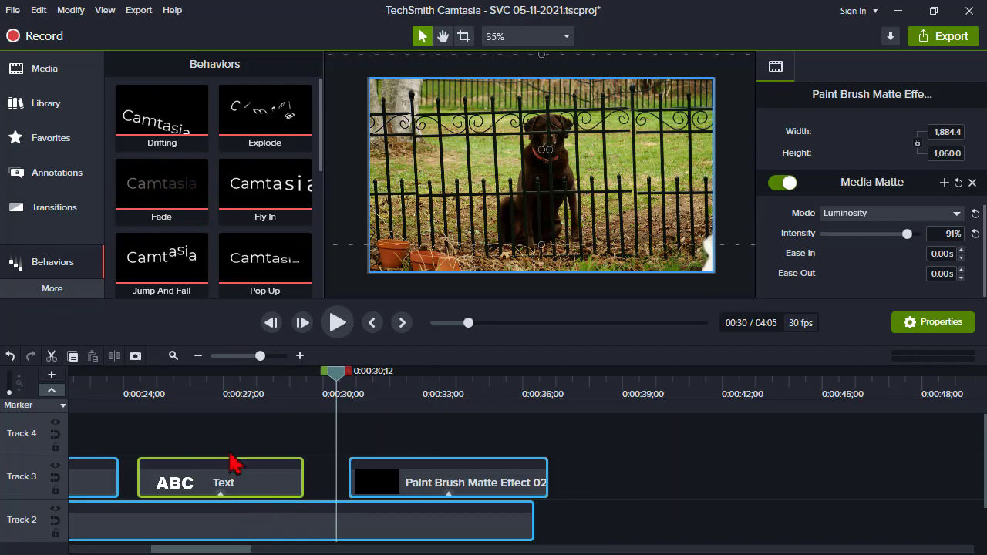
click(227, 396)
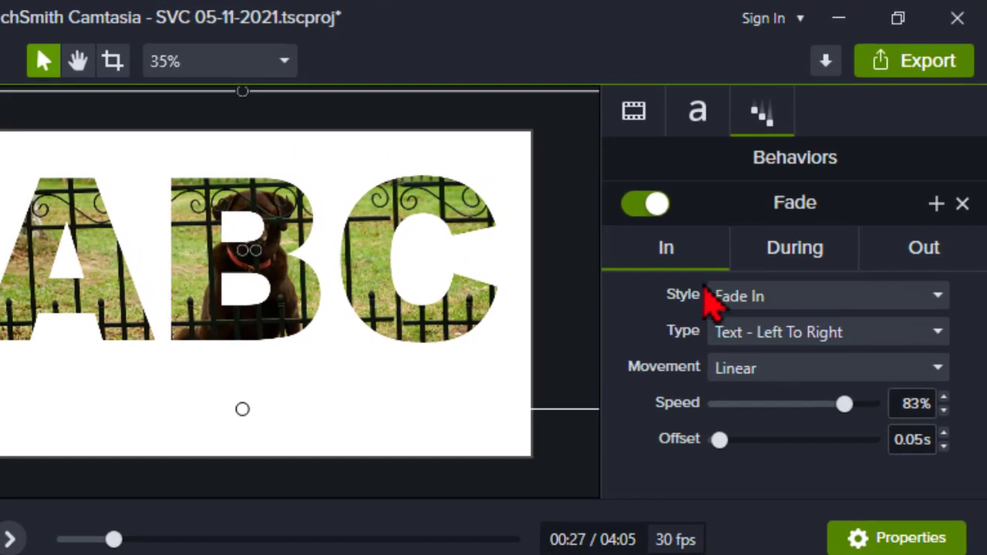
Step: Review the Fade behavior's During, Out and In settings, then jump to the paint brush matte clip
click(796, 266)
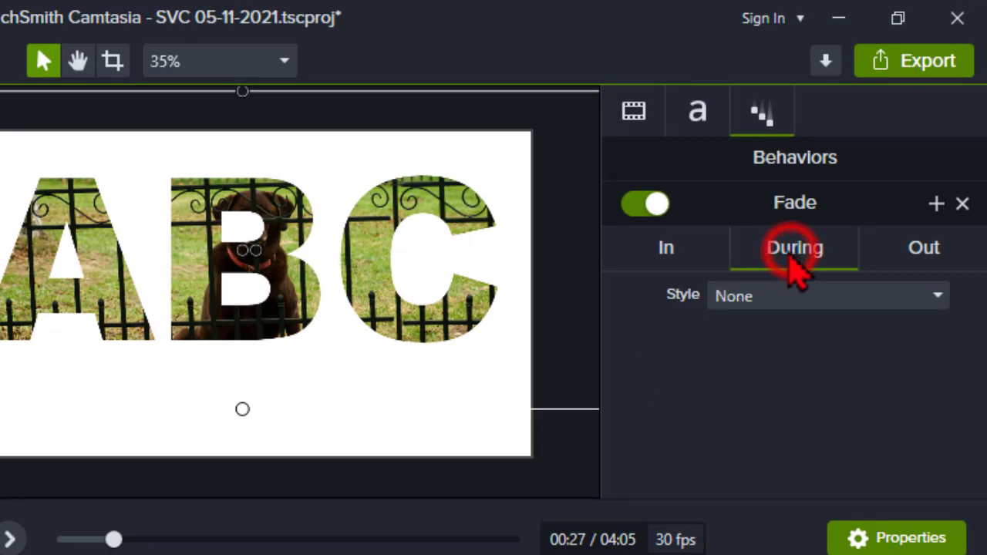
click(907, 247)
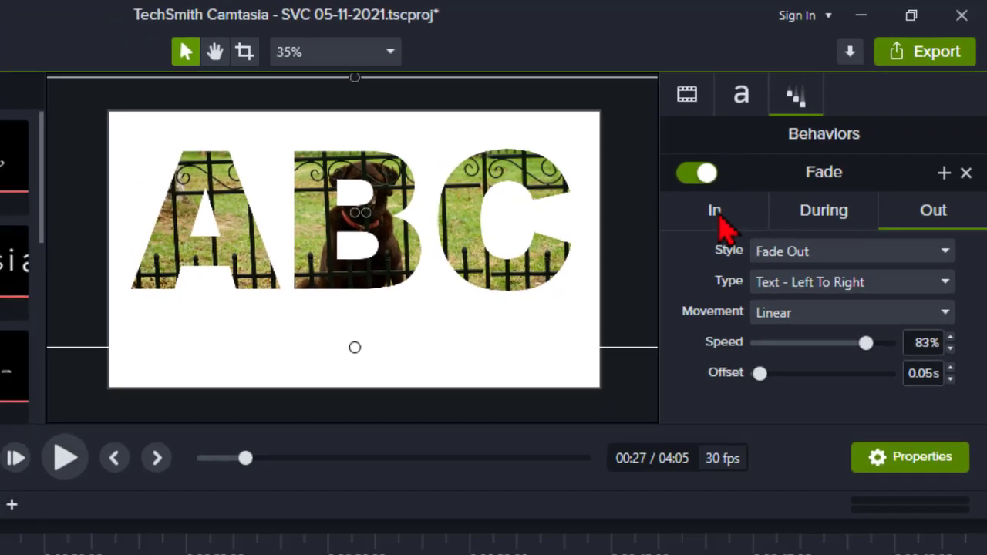
click(686, 258)
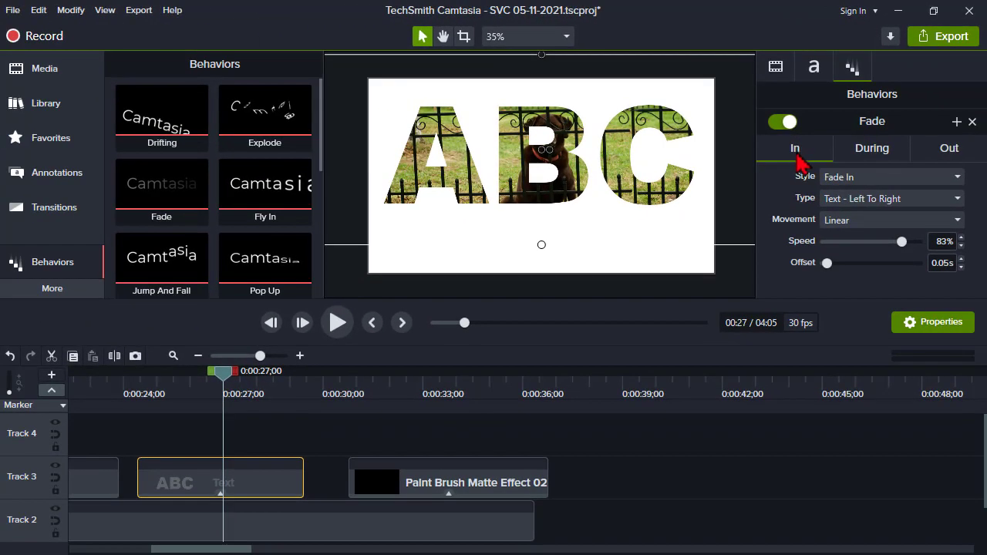
click(435, 393)
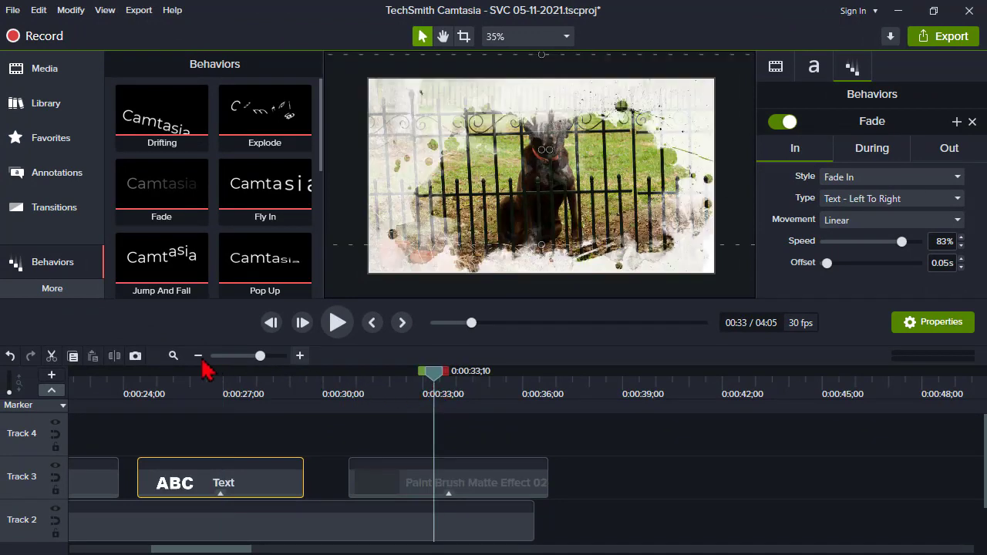
Step: Zoom the timeline to fit all media and play the closing text clips near 3:30
click(173, 356)
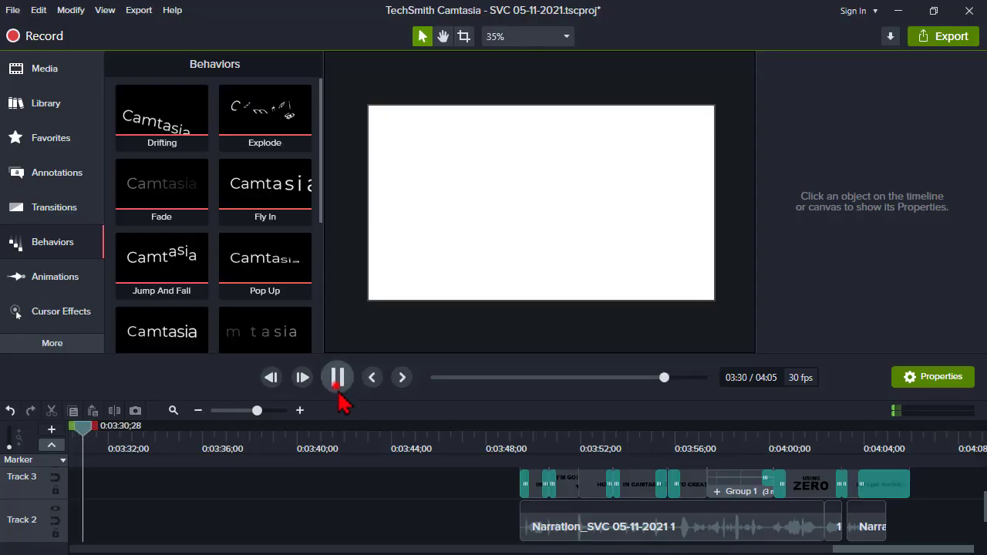
click(337, 378)
Step: Enlarge the timeline to show all four tracks and zoom in around 3:49
scroll(461, 507, up, 1)
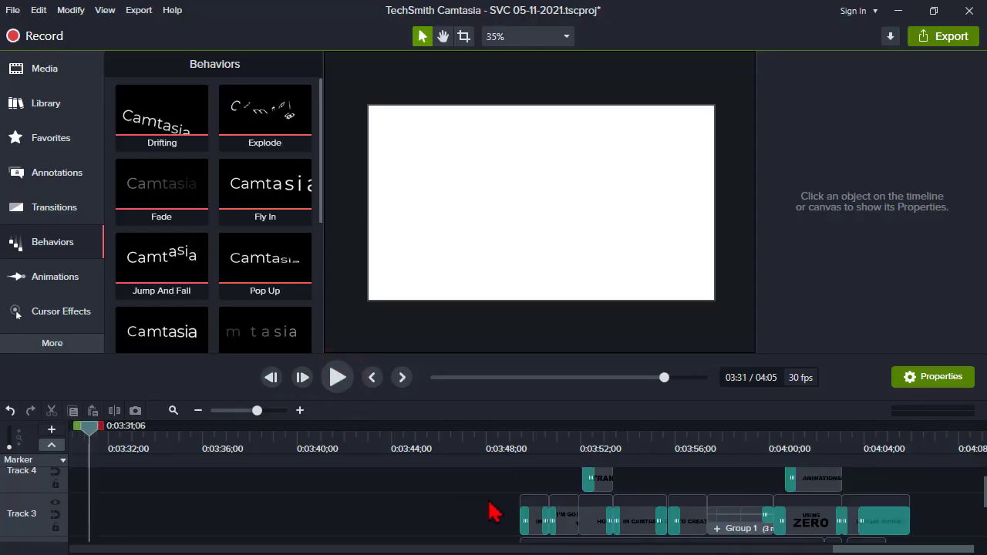
drag(524, 357, 507, 270)
click(523, 347)
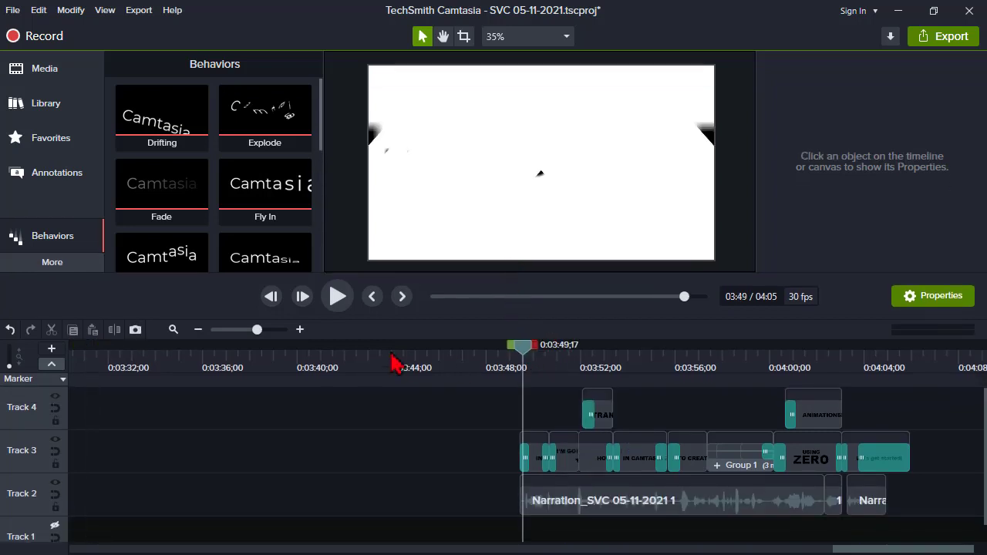
click(270, 330)
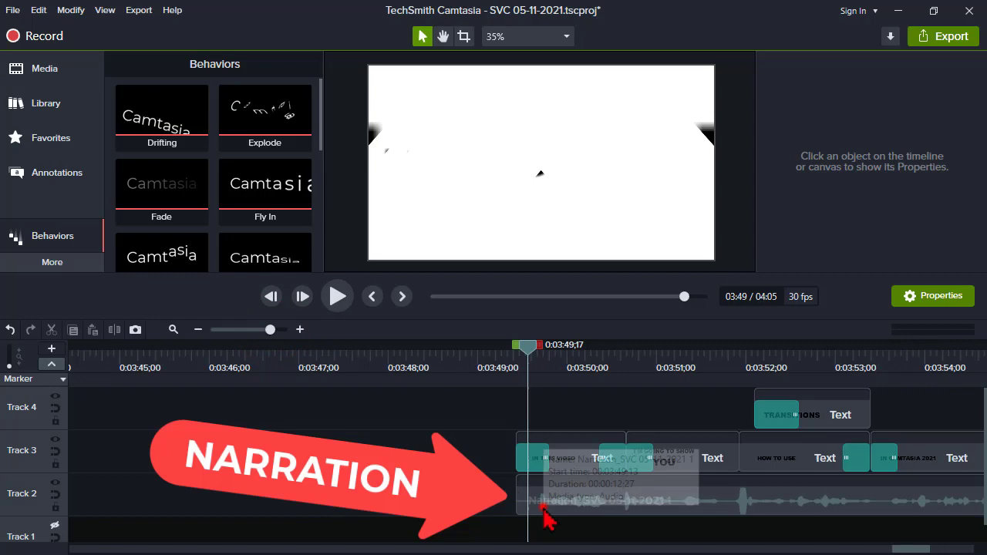
click(544, 515)
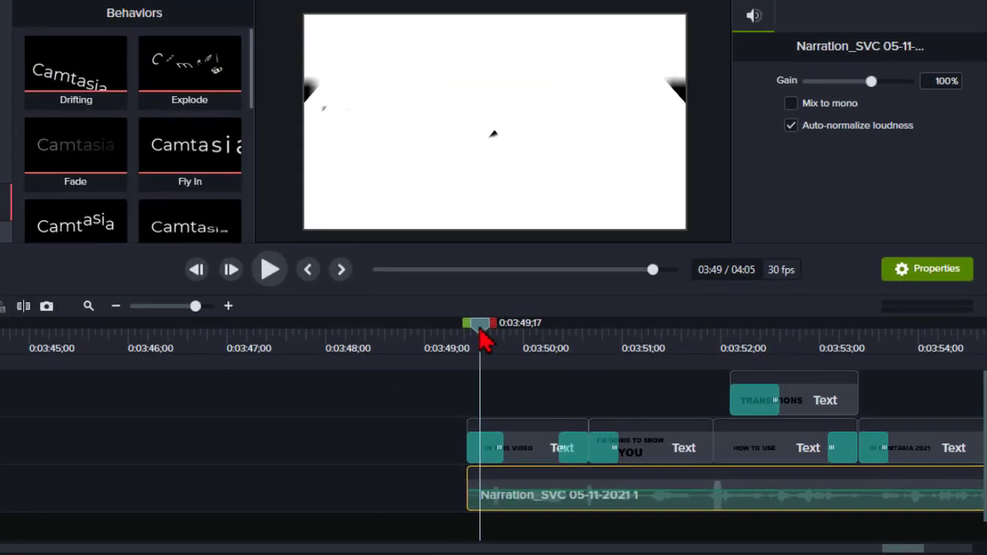
Step: Scrub to 3:50 and select the IN THIS VIDEO text clip on Track 3
click(249, 233)
drag(540, 356, 575, 370)
click(577, 461)
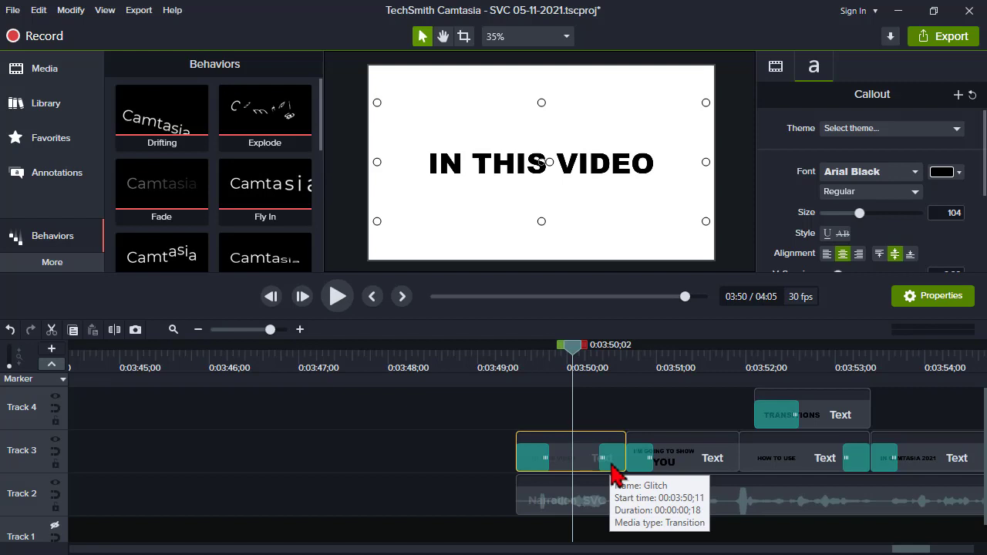
Step: Scrub across the Glitch transition into I'M GOING TO SHOW YOU, then clear the range selection
drag(570, 351, 652, 379)
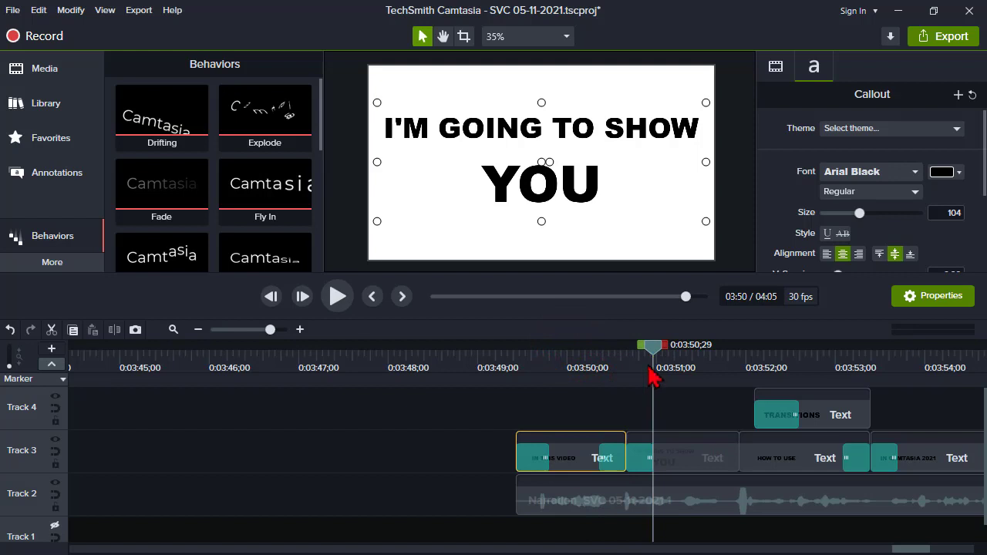
drag(658, 362, 916, 356)
double_click(915, 349)
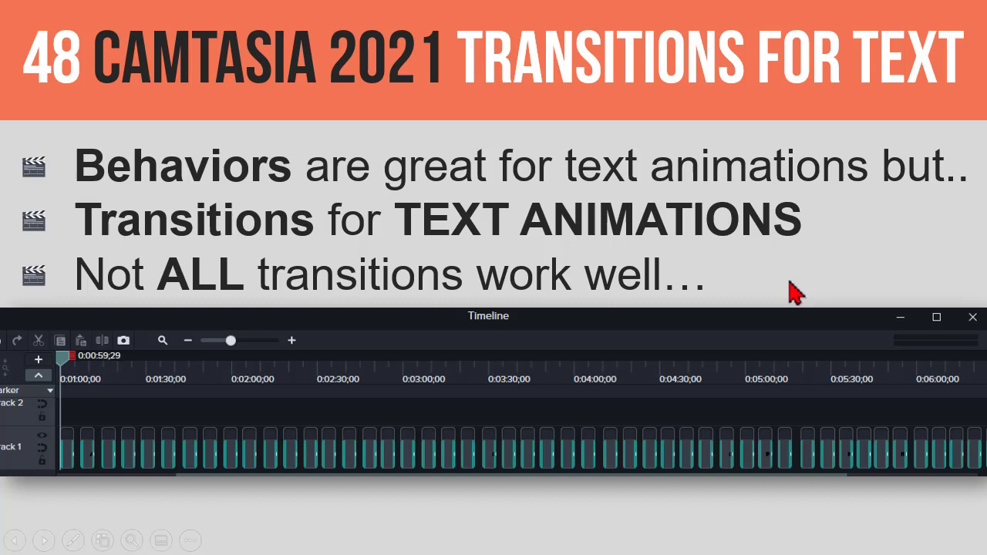
Step: Advance the slide to reveal the My SWEET 16 Personal FAVORITES bullet
click(790, 282)
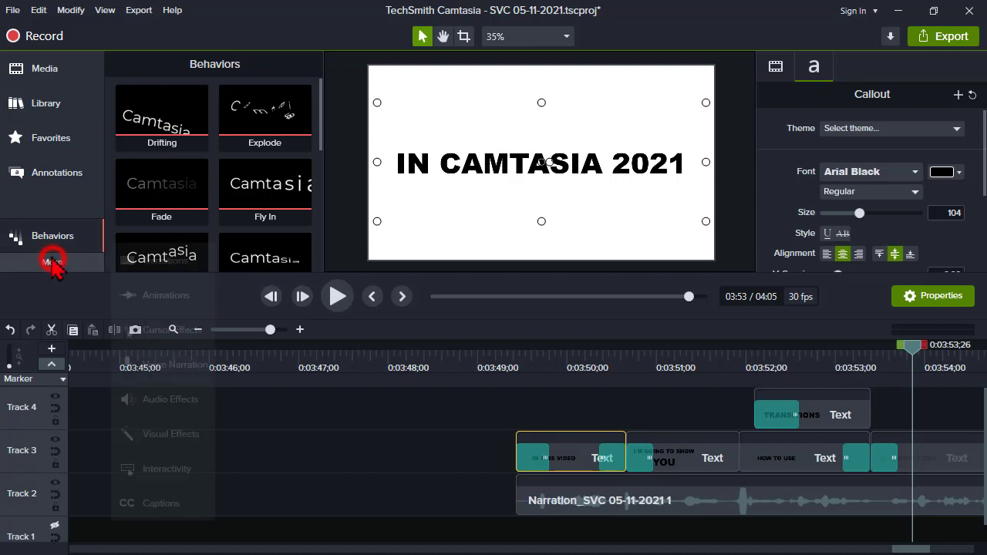
Step: Show All transitions, scroll down to Blob and Blob 2, and preview Blob 2
click(125, 260)
click(158, 93)
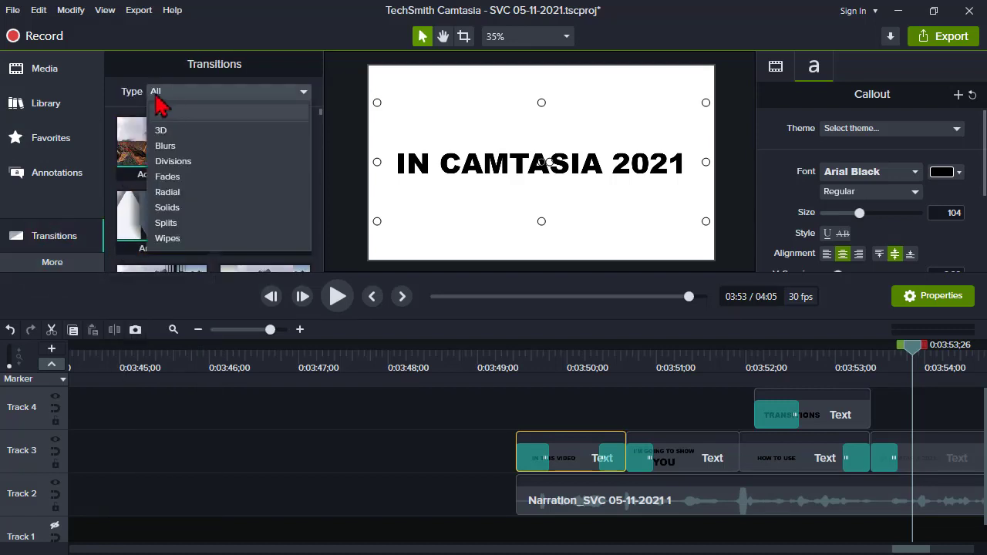
click(218, 94)
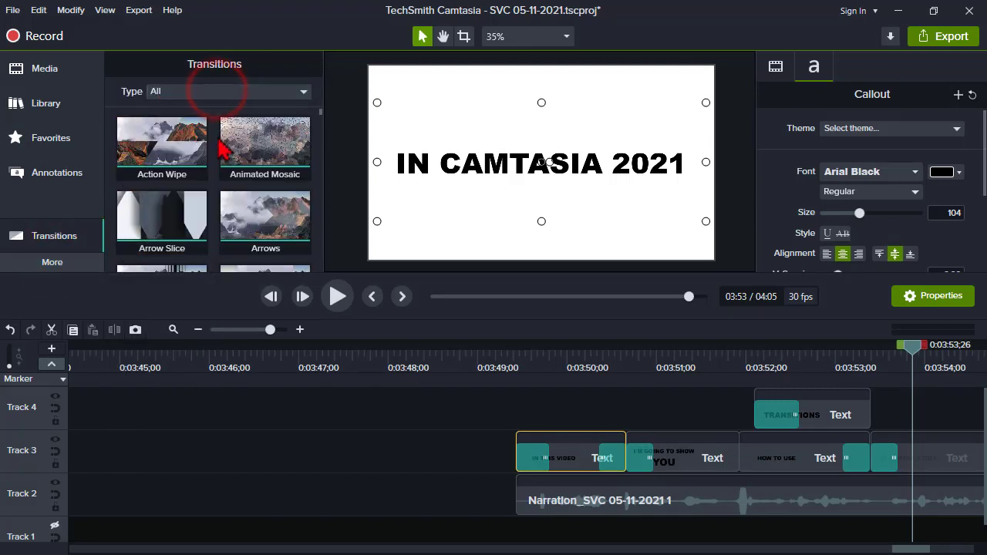
scroll(218, 179, down, 2)
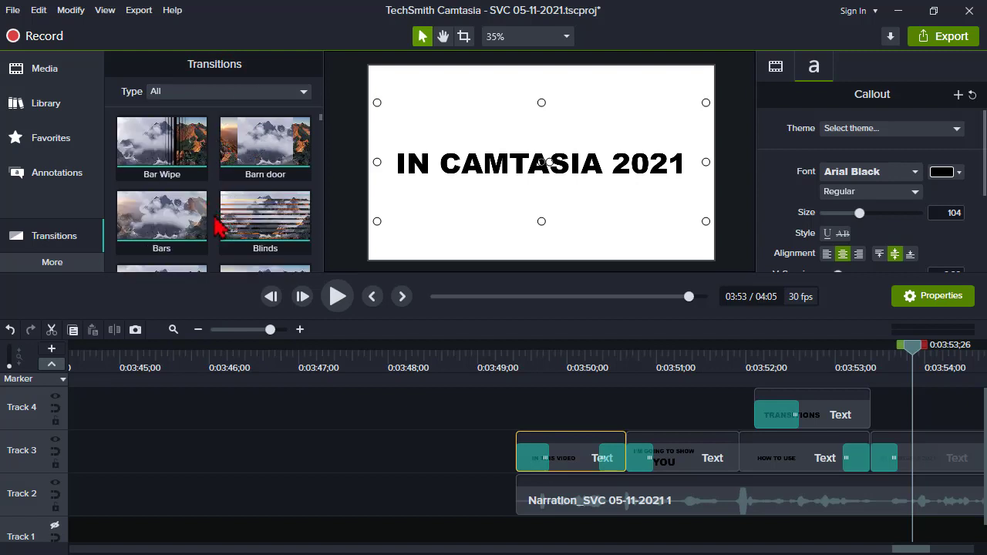
scroll(217, 225, down, 2)
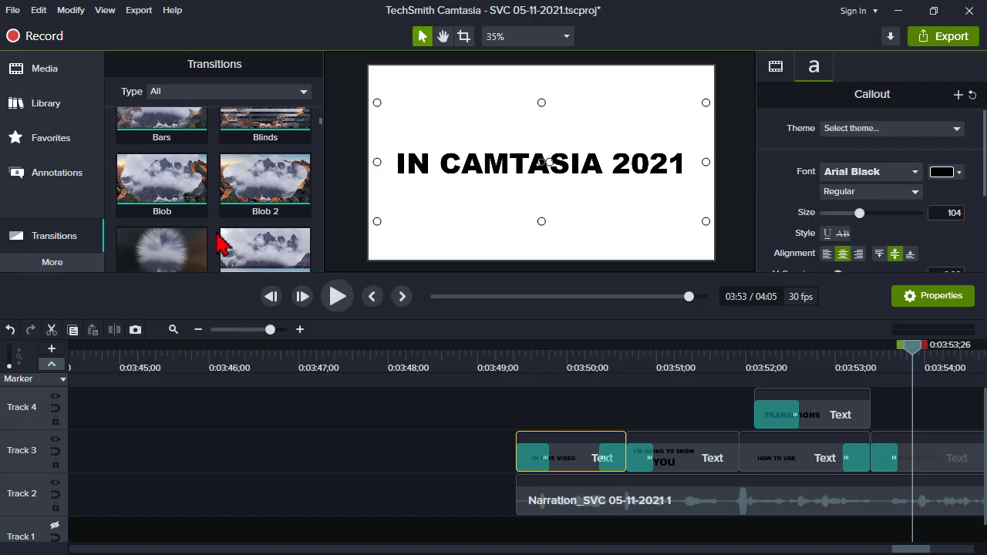
click(233, 189)
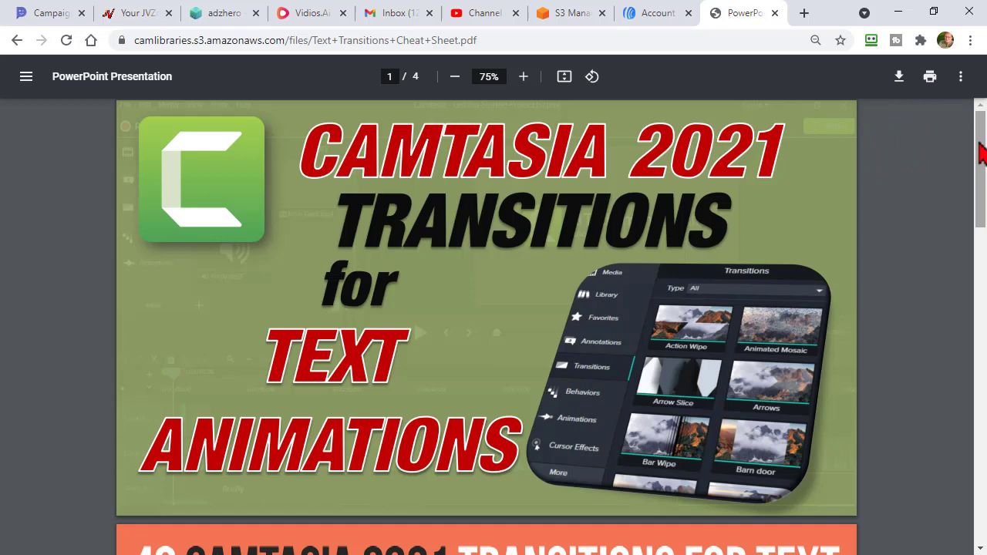
Step: Scroll the cheat sheet PDF from page 1 down to the list of 48 transitions
drag(978, 139, 984, 363)
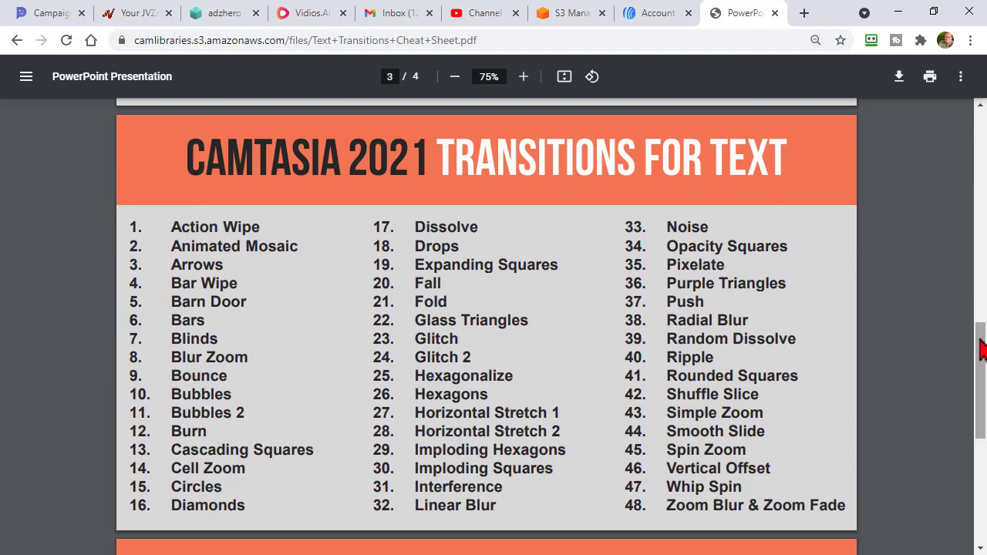
scroll(980, 339, down, 5)
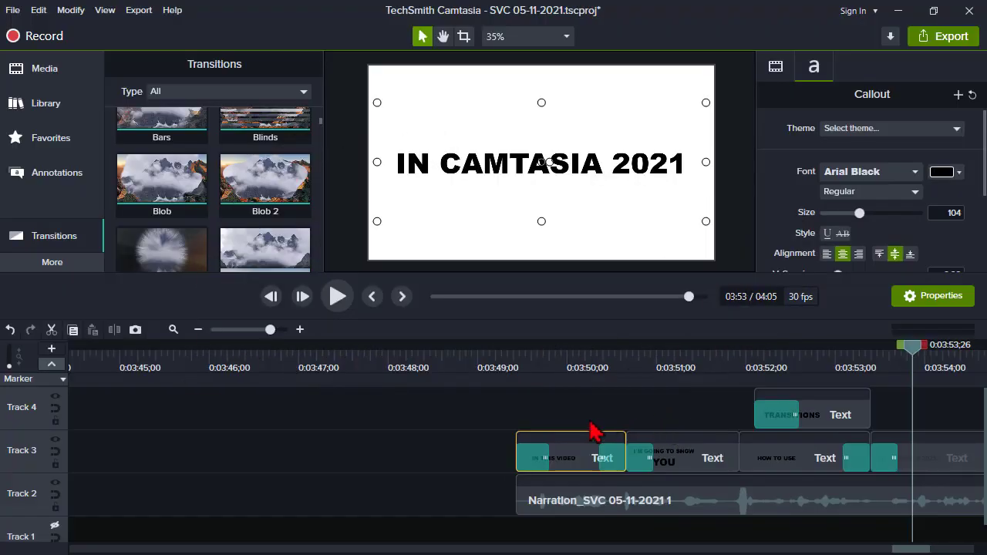
Step: Play the text clips from CELL ZOOM through DISSOLVE, stopping at 01:42
click(183, 355)
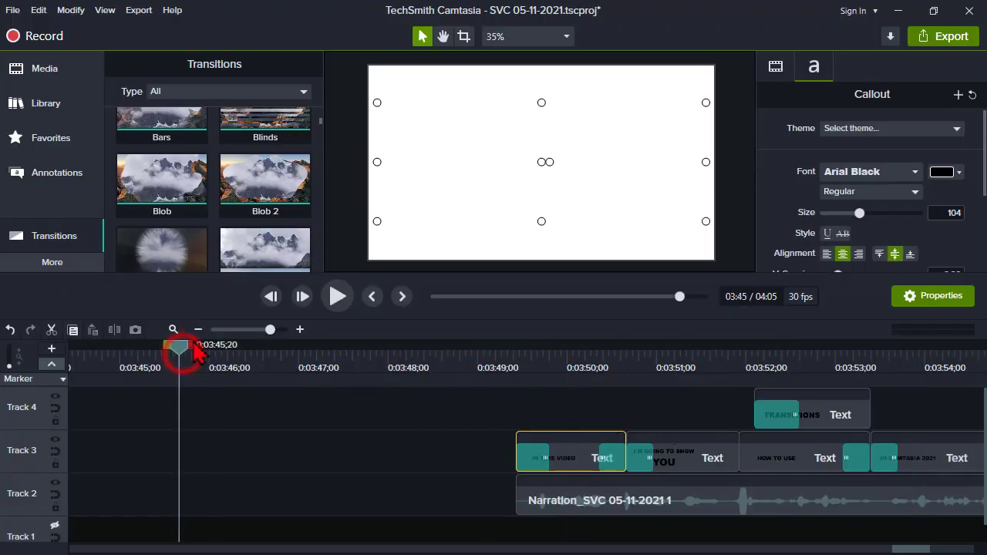
drag(270, 329, 240, 330)
click(354, 364)
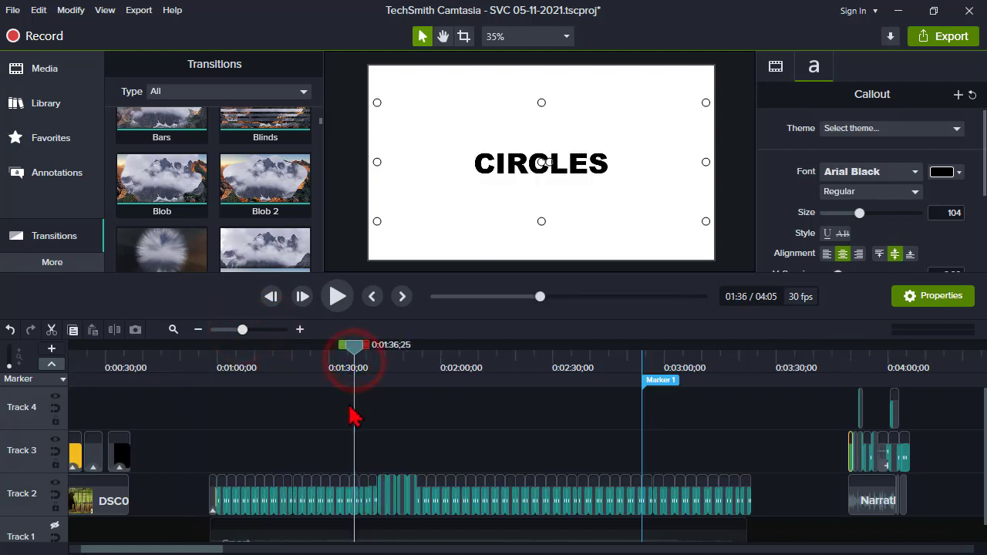
scroll(361, 422, up, 5)
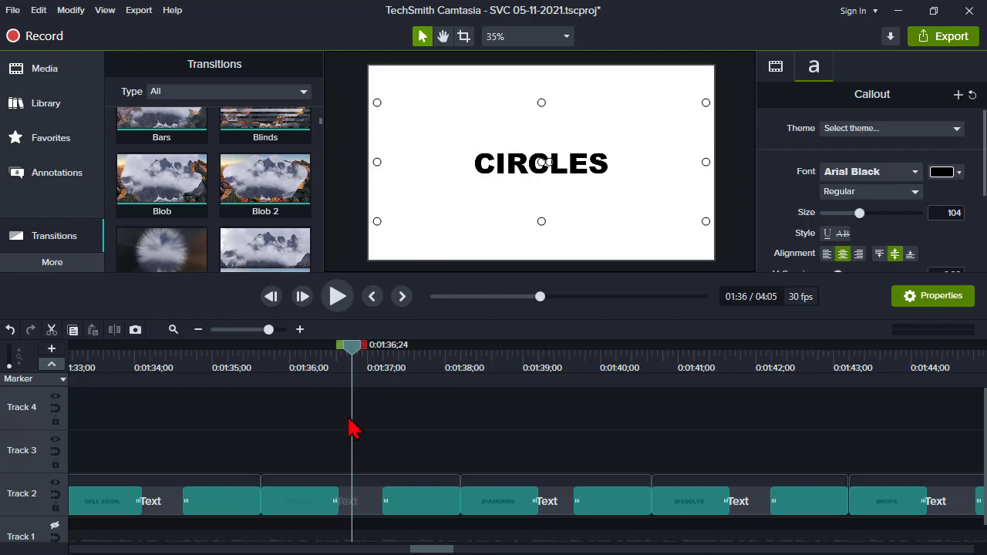
click(175, 372)
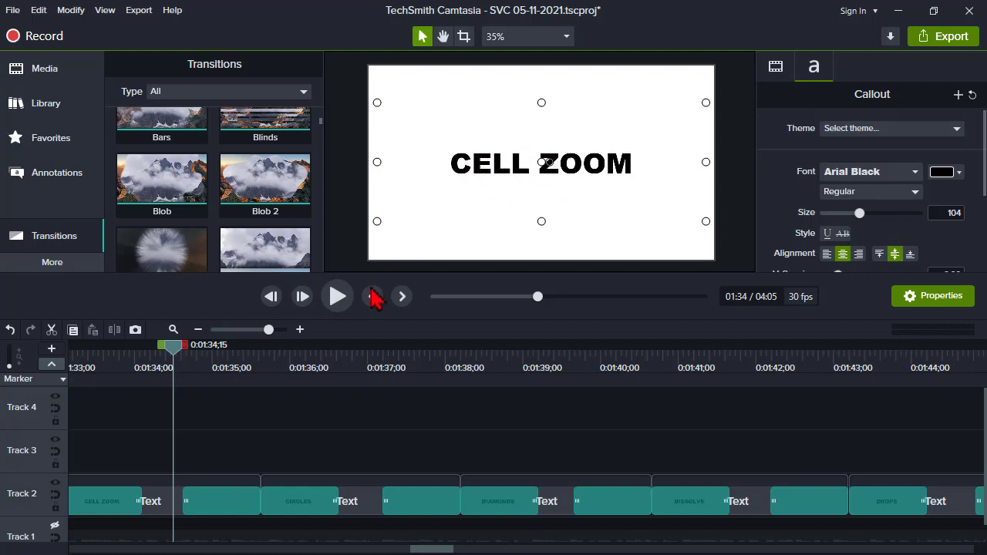
click(337, 297)
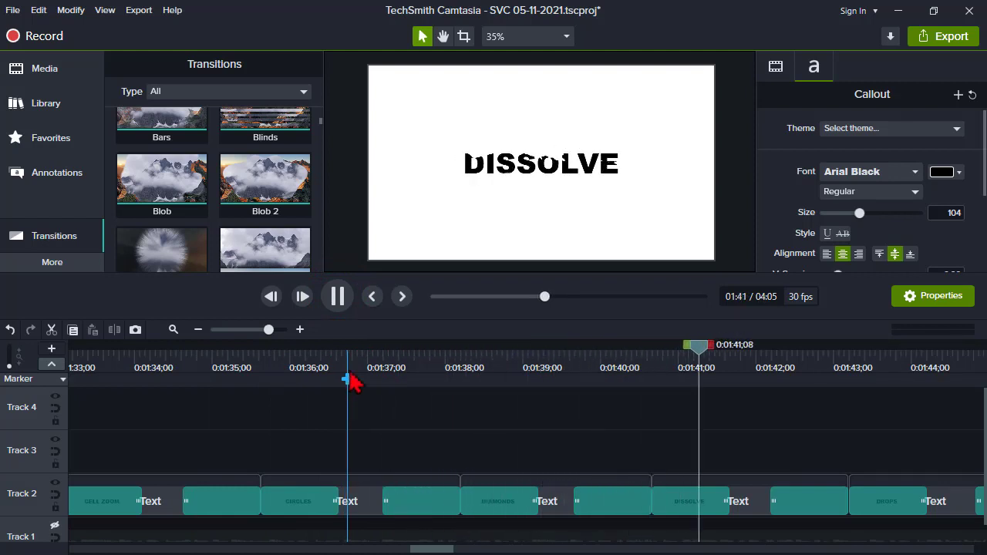
click(340, 300)
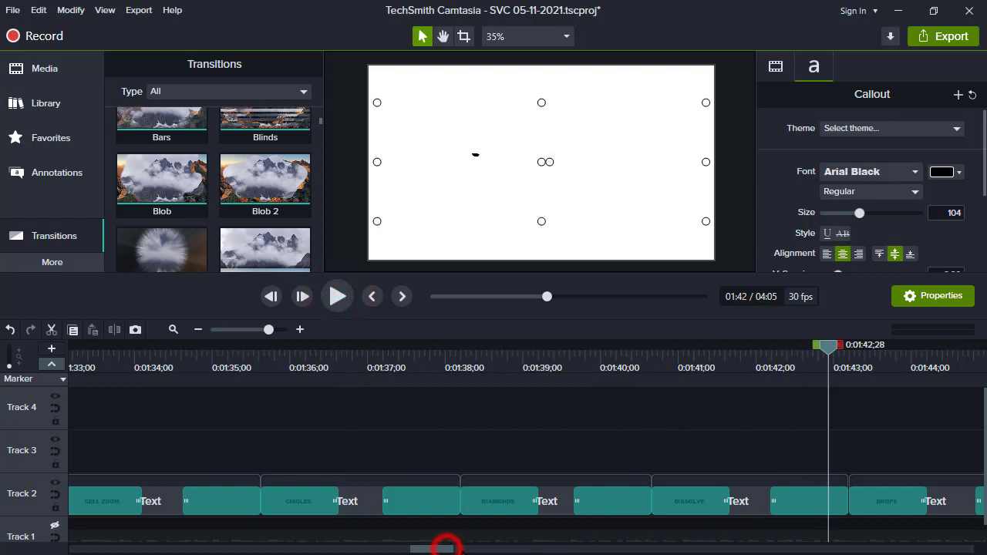
Step: Jump ahead to the GLASS TRIANGLES clip near 01:55 and the start of GLITCH
drag(446, 546, 493, 547)
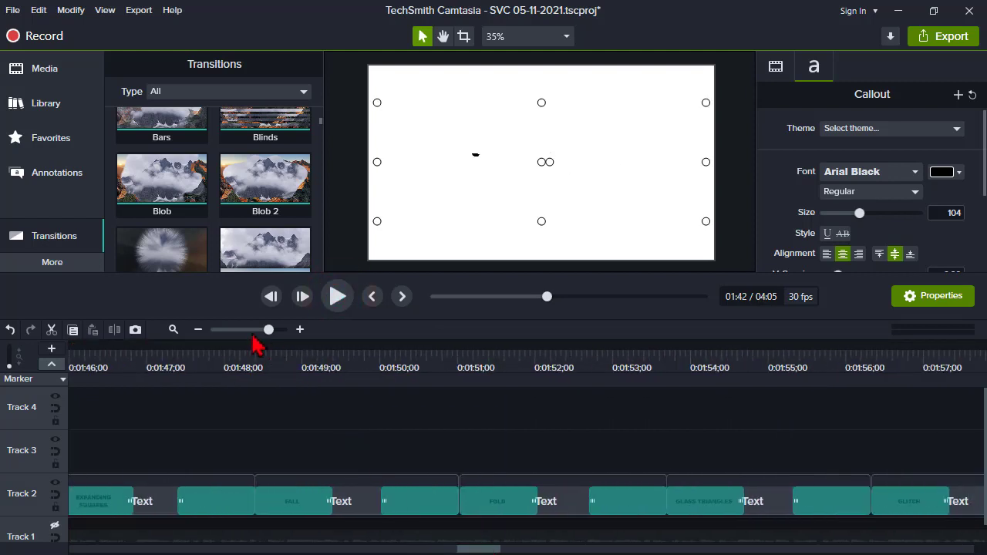
drag(268, 329, 259, 329)
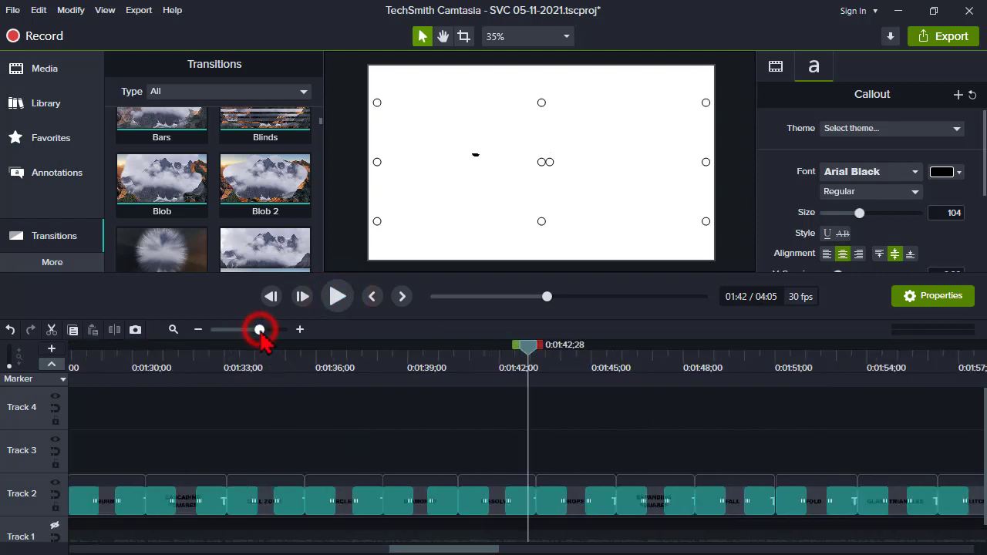
click(903, 354)
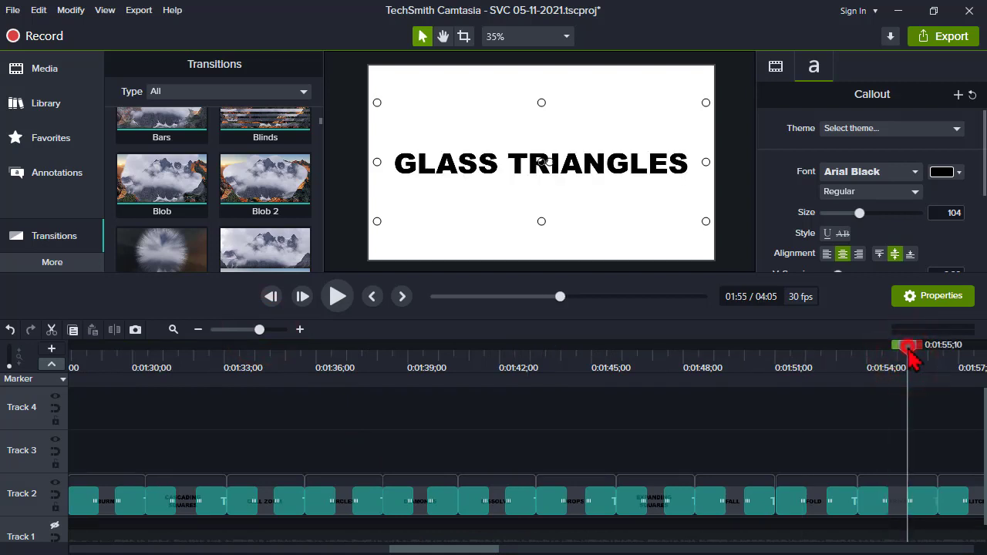
click(908, 349)
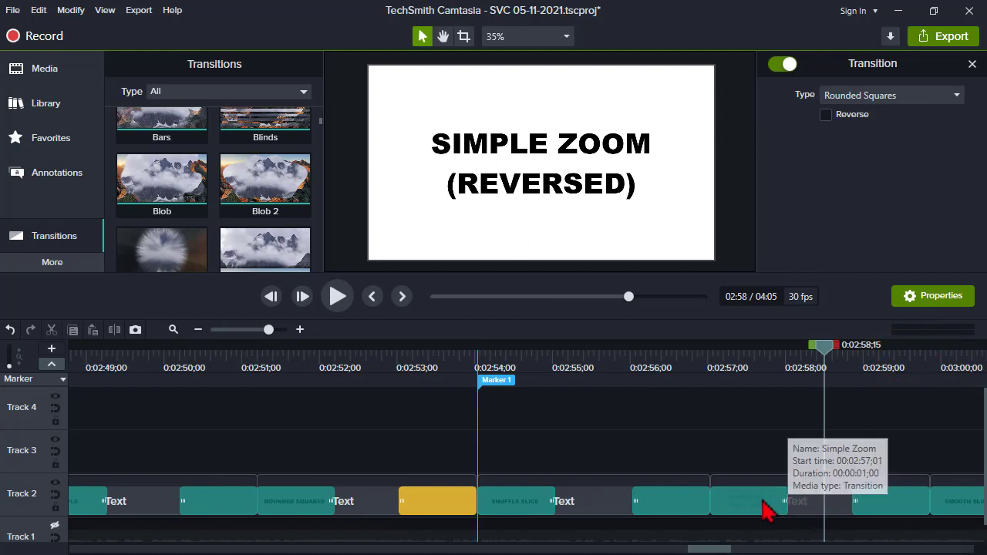
Step: Drag the Blob transition toward the 2:57 clip and turn on Reverse for Rounded Squares
drag(162, 179, 206, 179)
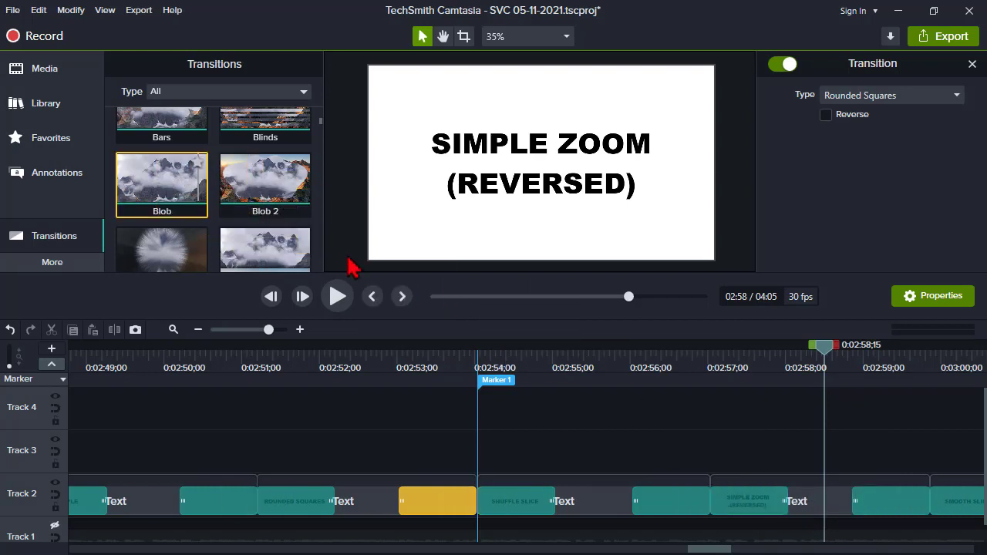
drag(824, 349, 853, 359)
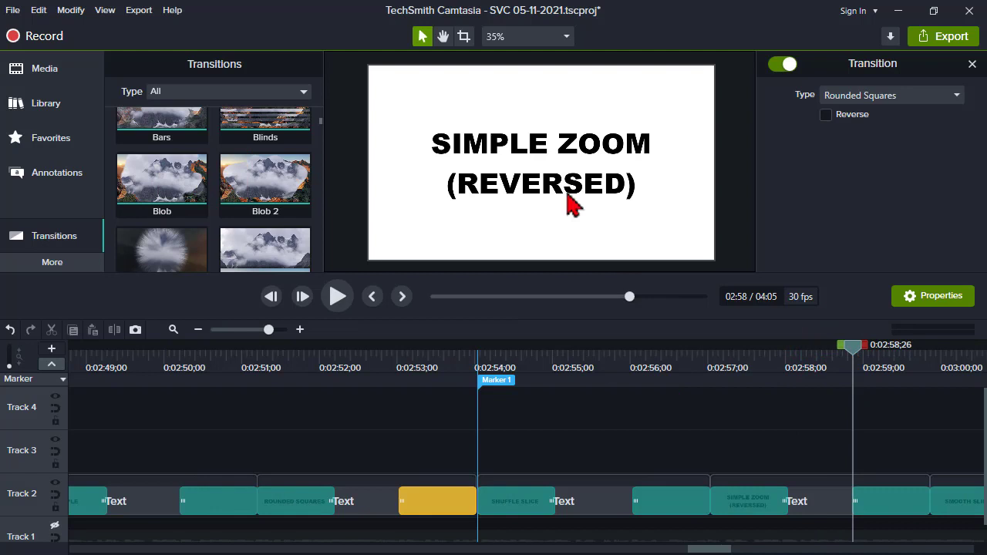
click(826, 118)
click(708, 366)
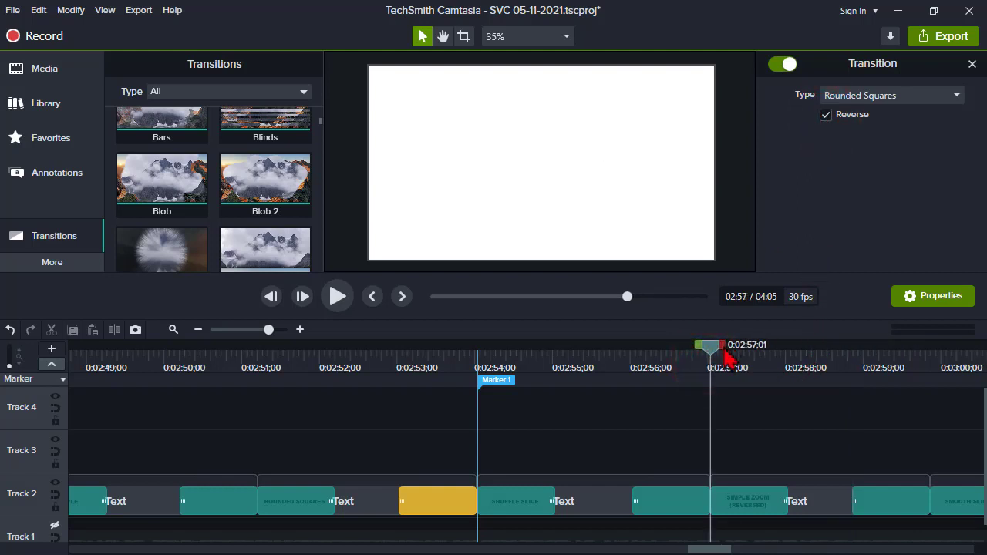
Step: Mark the 02:57–02:59;26 range and play it back
drag(728, 356, 965, 351)
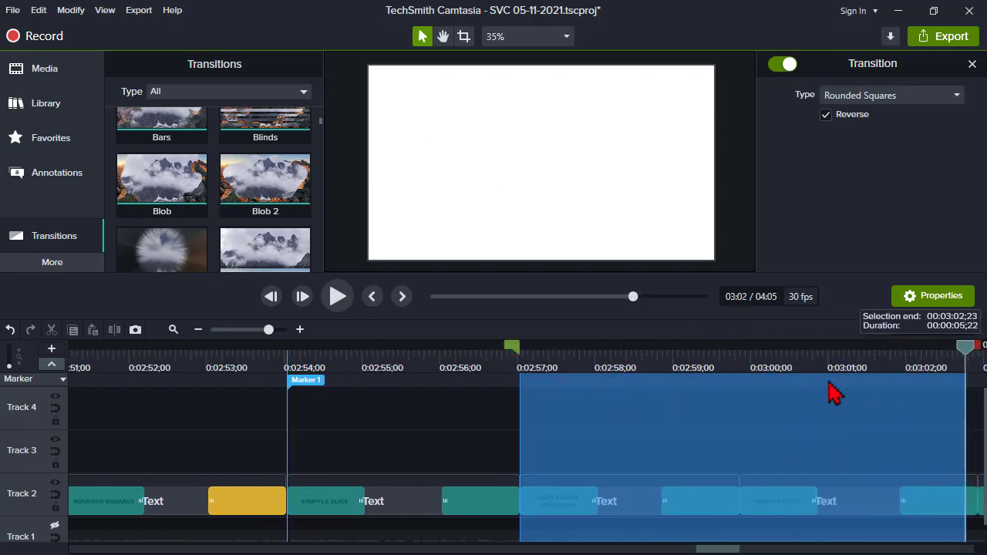
drag(835, 393, 748, 395)
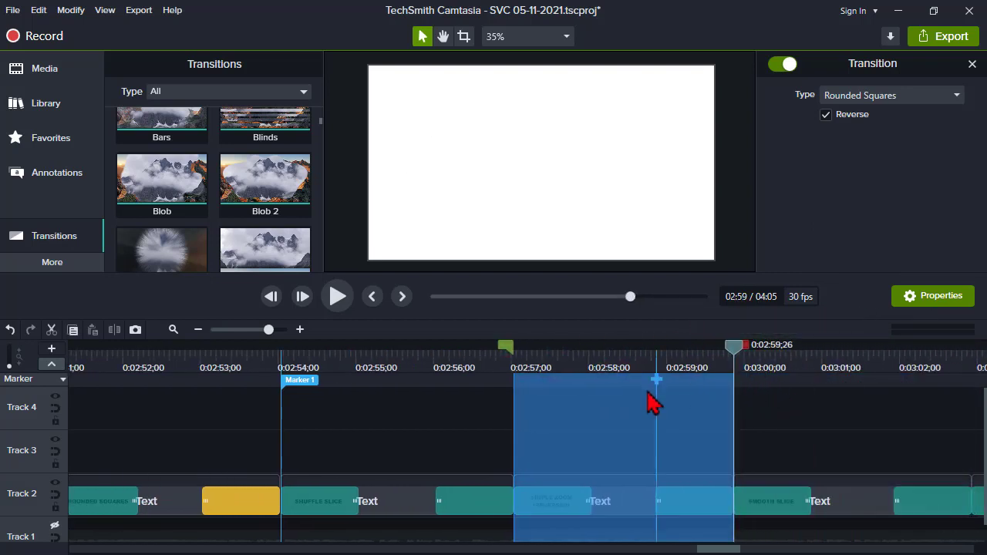
click(339, 306)
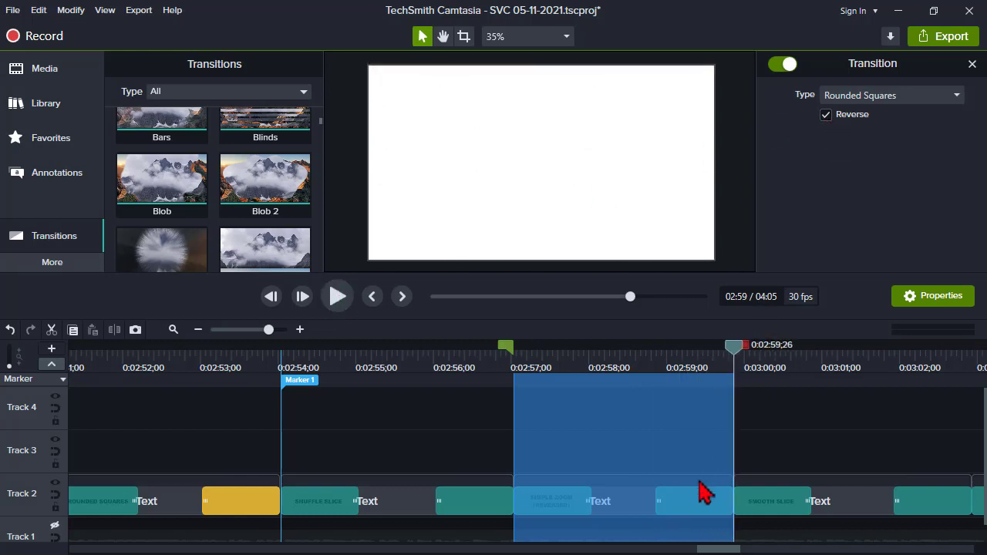
Step: Try Reverse on the Track 2 Simple Zoom transition, preview it, then switch it off and replay
click(690, 521)
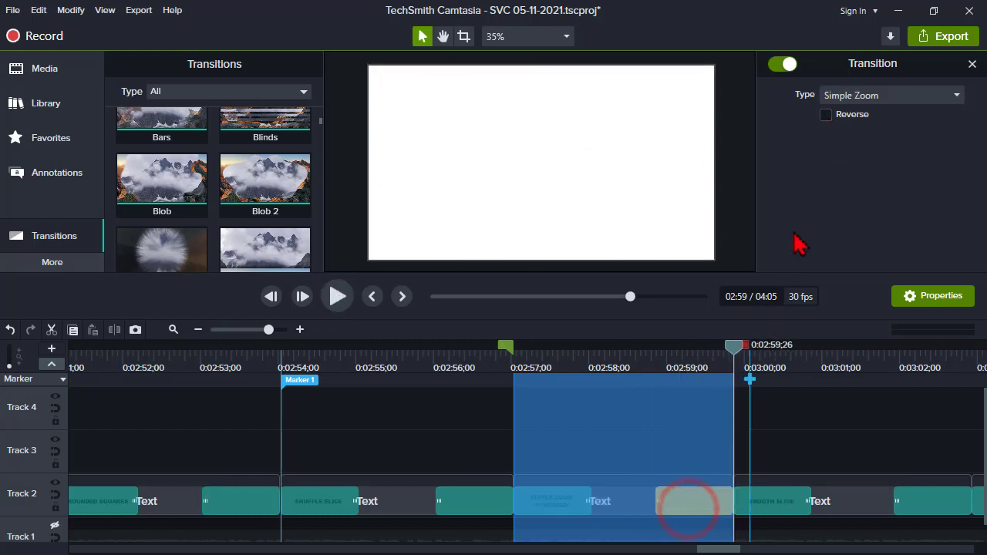
click(826, 115)
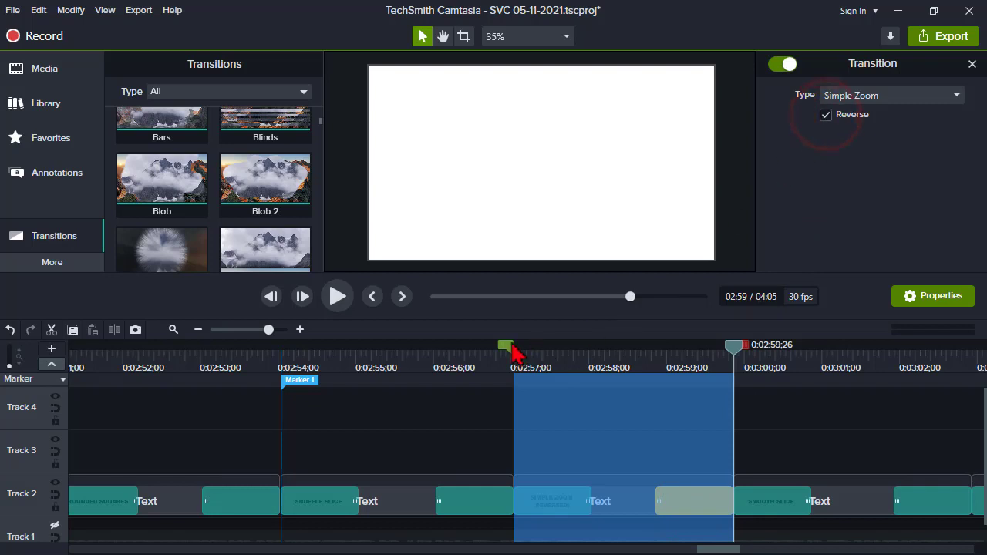
click(338, 297)
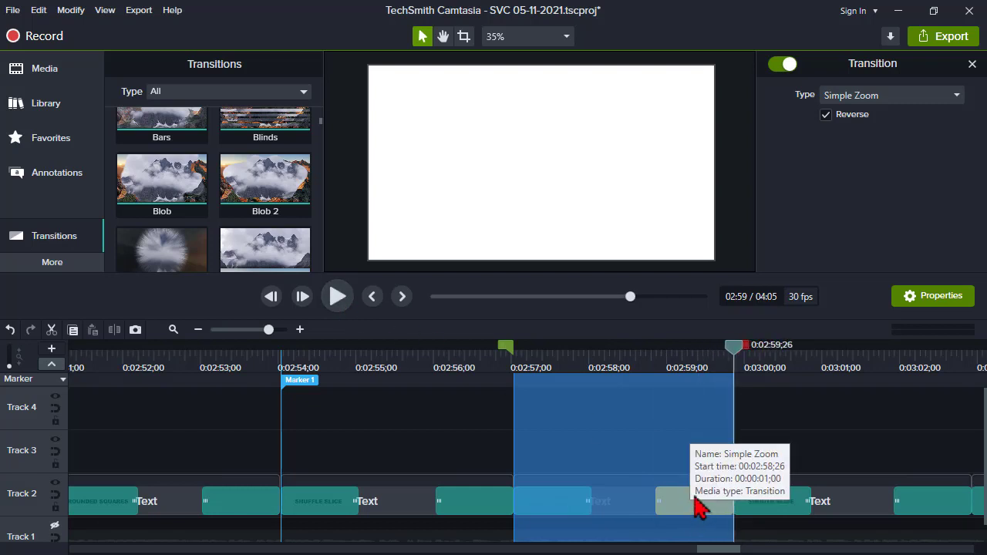
click(826, 115)
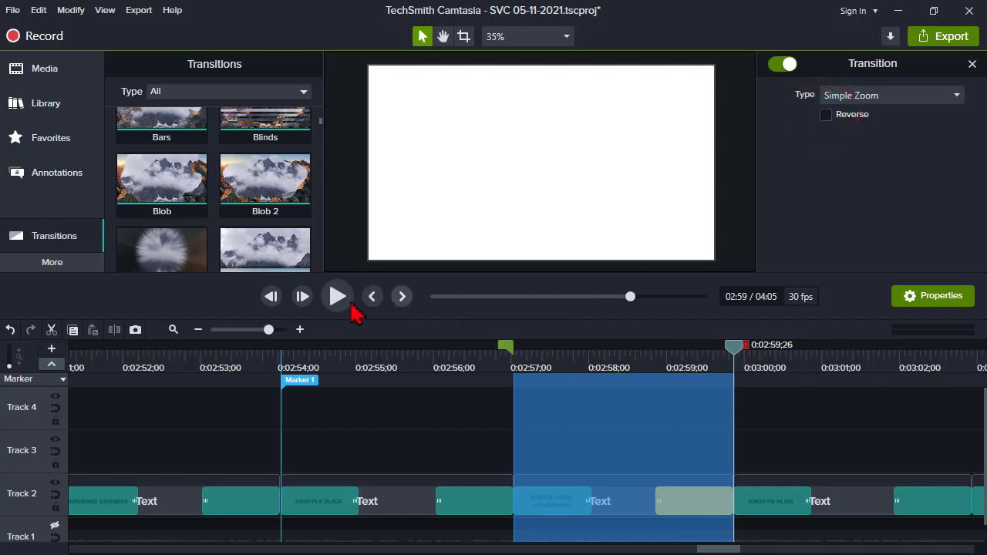
click(337, 297)
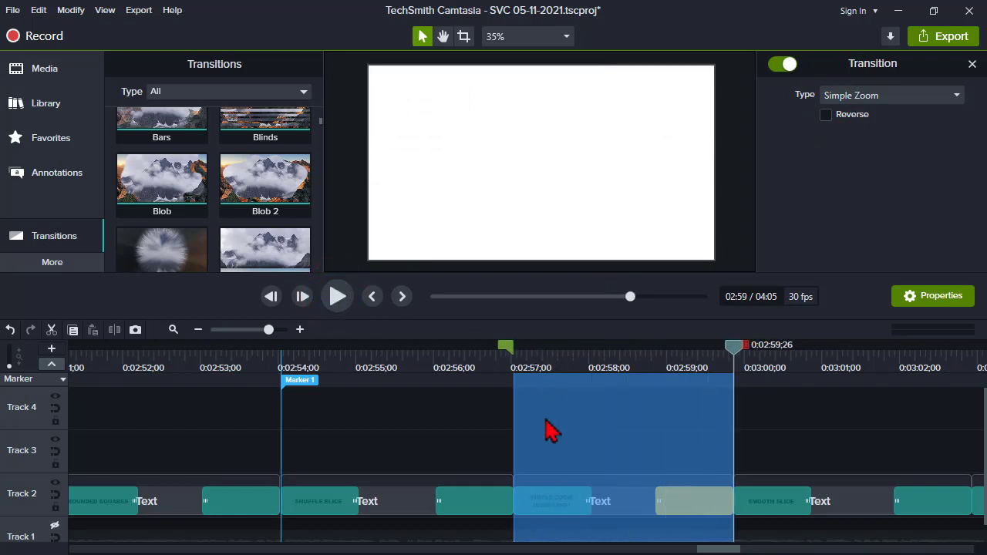
Step: Turn off Reverse on the clip's entry transition, preview it, and return to the clip's start
click(570, 510)
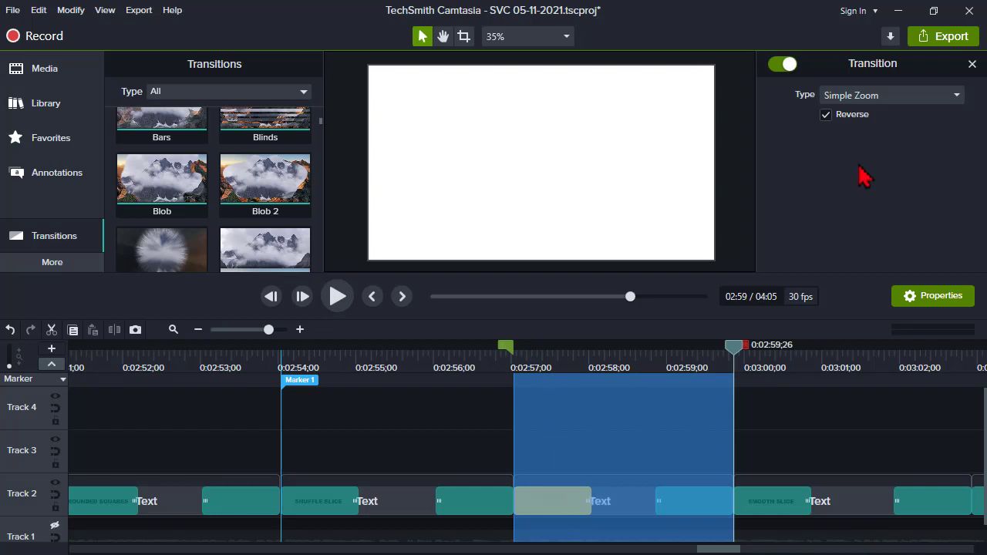
click(827, 116)
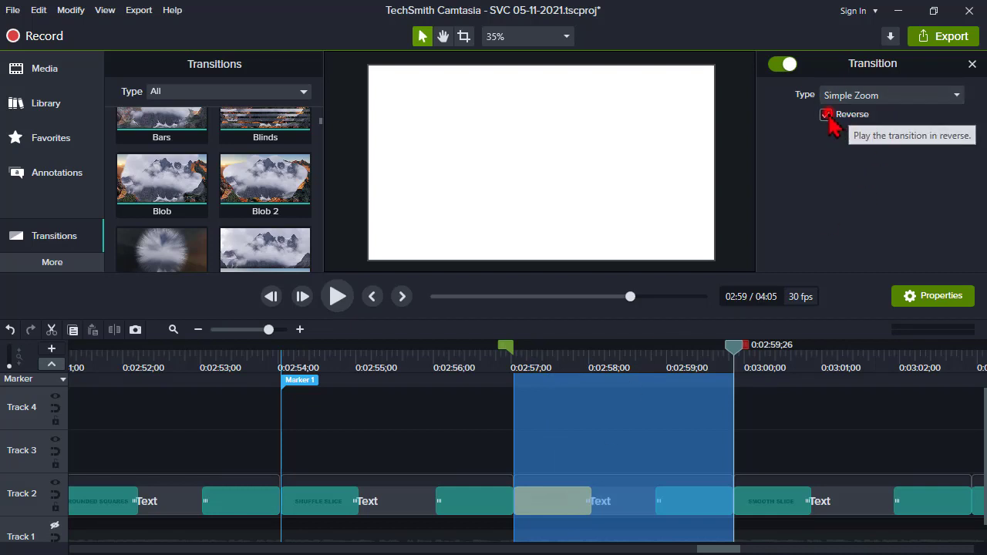
click(341, 302)
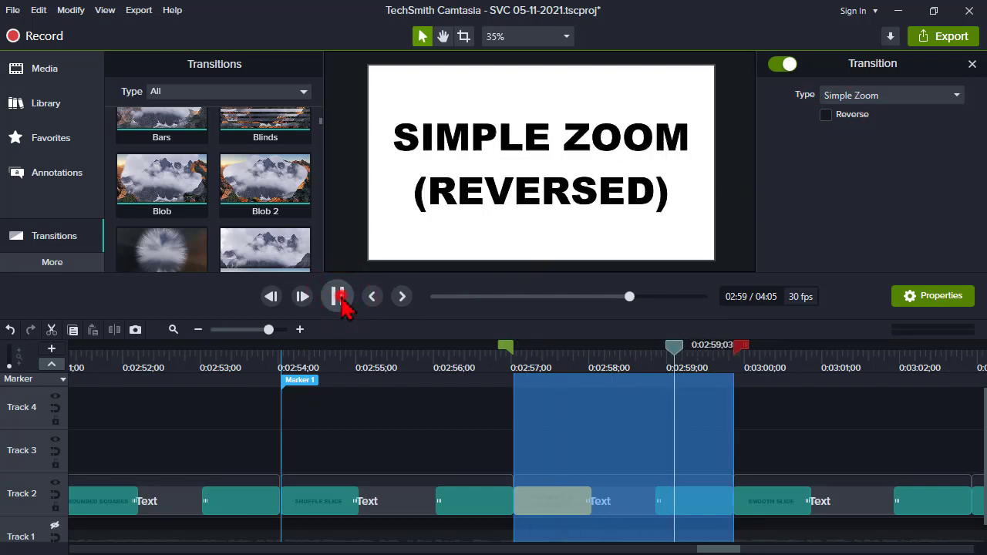
click(339, 298)
click(515, 362)
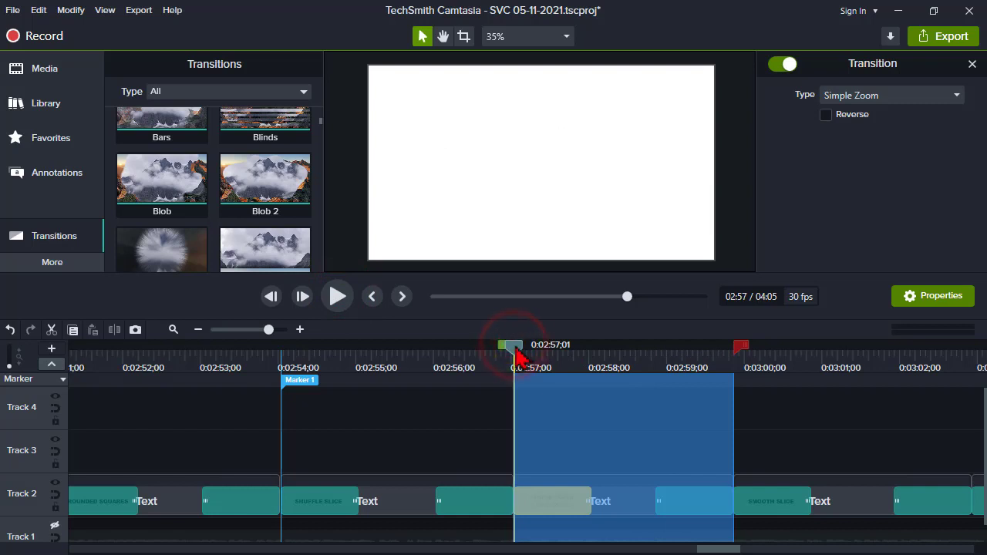
Step: Preview the unreversed entry zoom, switch Reverse back on, and replay it from the clip's start
mouse_move(530, 353)
mouse_down()
mouse_move(579, 359)
mouse_move(513, 353)
mouse_up()
click(339, 303)
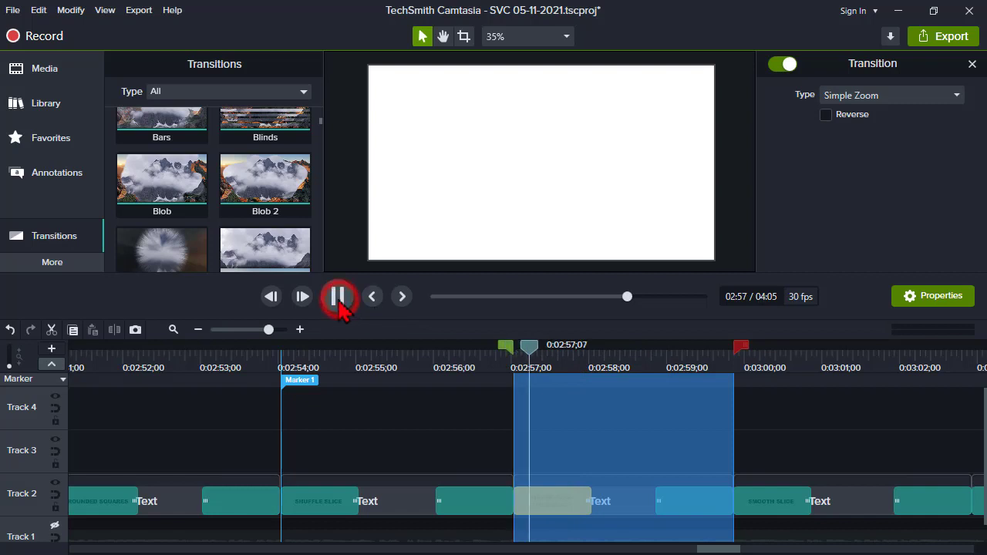
click(338, 298)
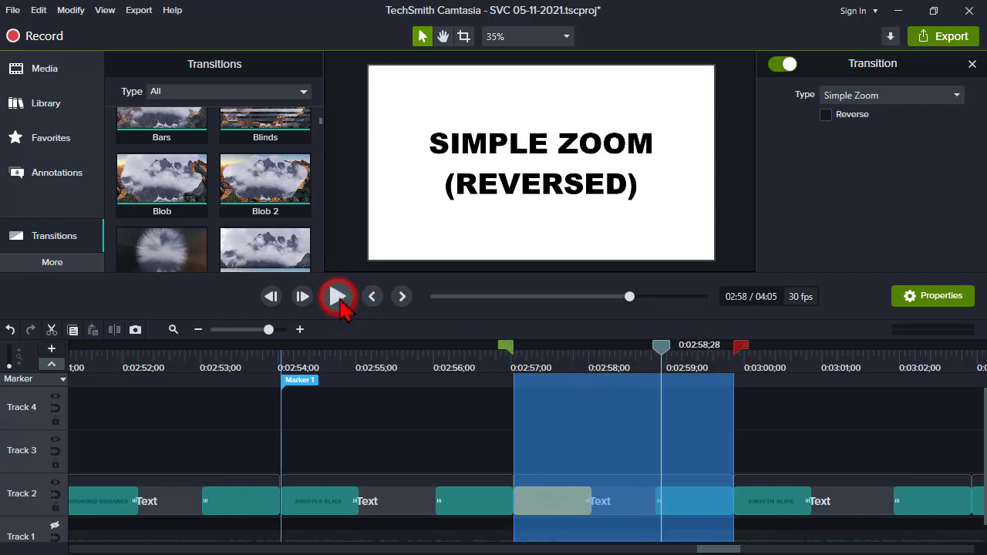
click(825, 115)
click(515, 356)
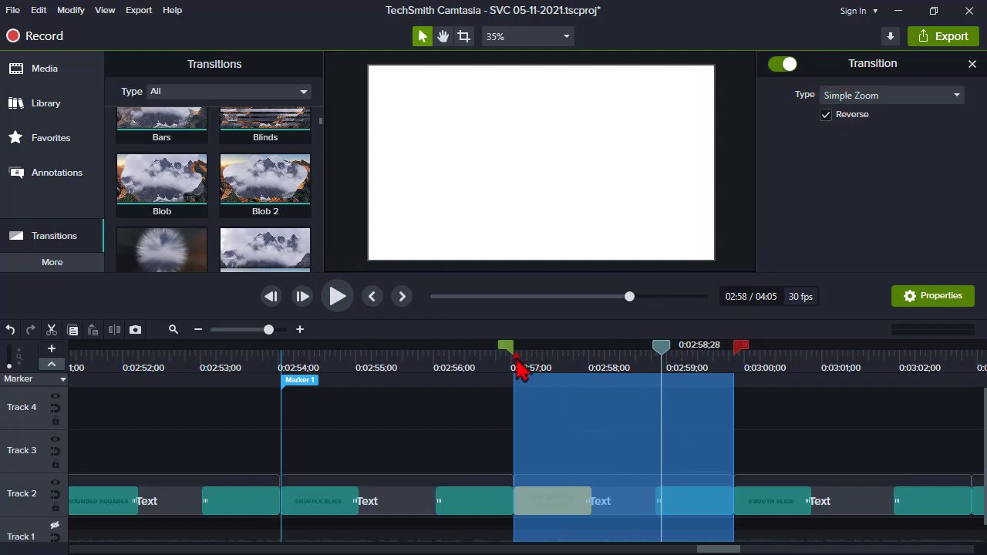
click(340, 297)
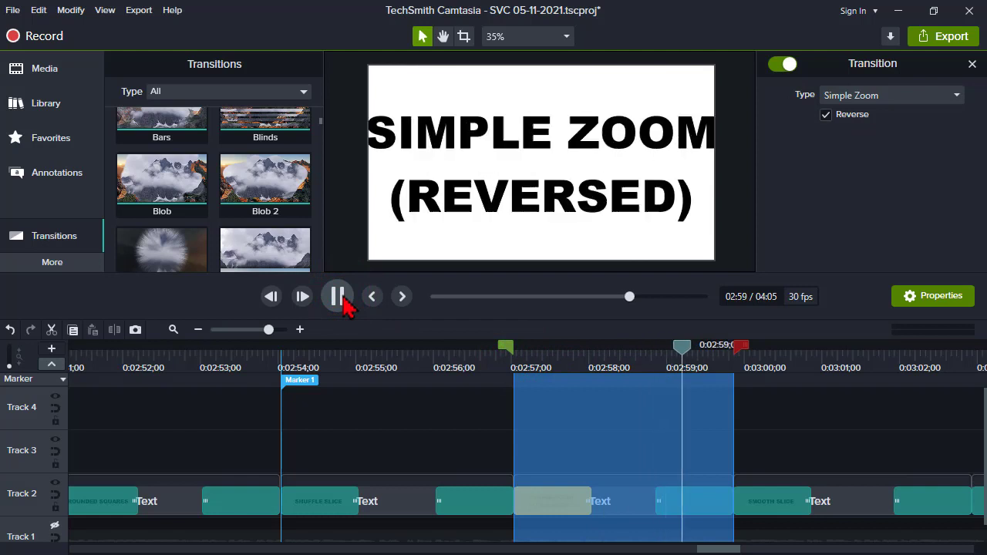
click(344, 304)
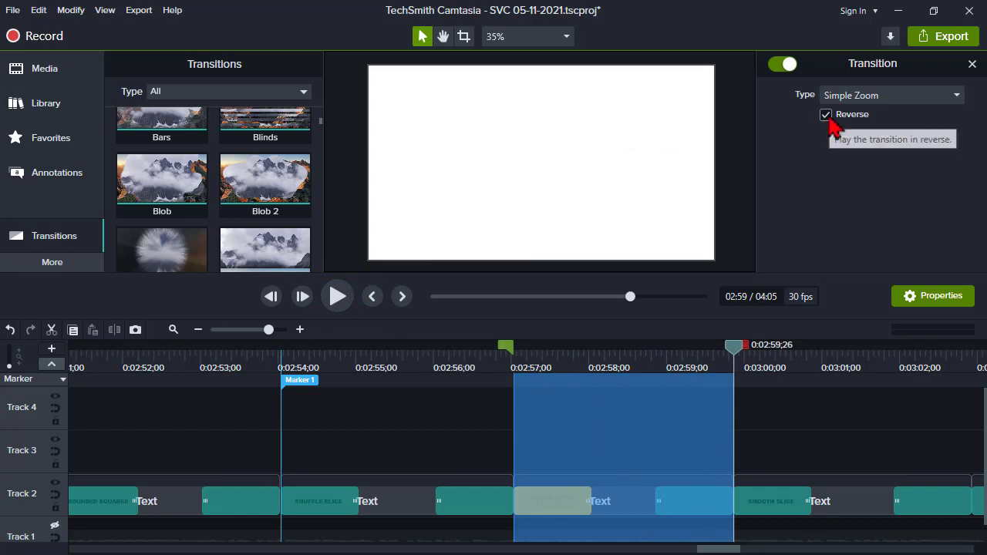
click(766, 357)
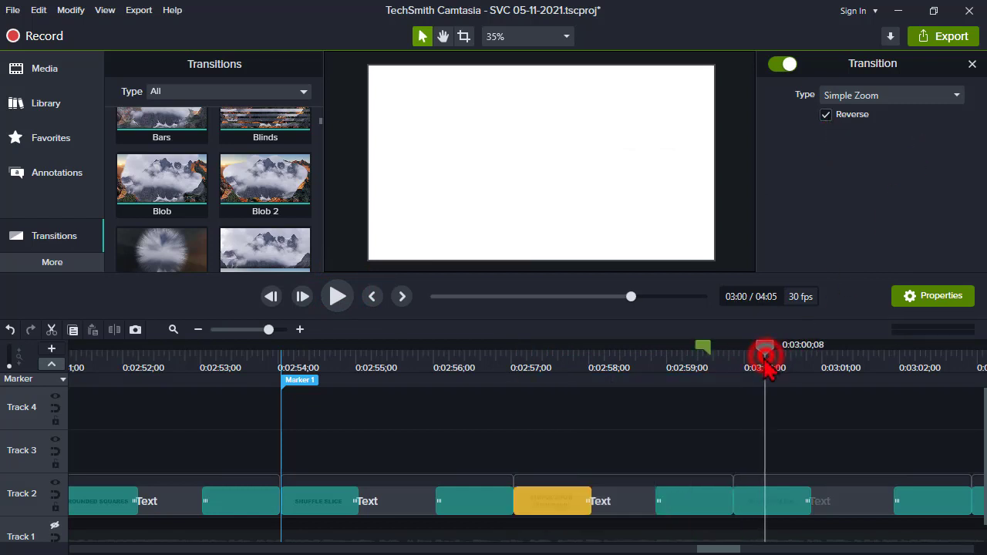
click(509, 363)
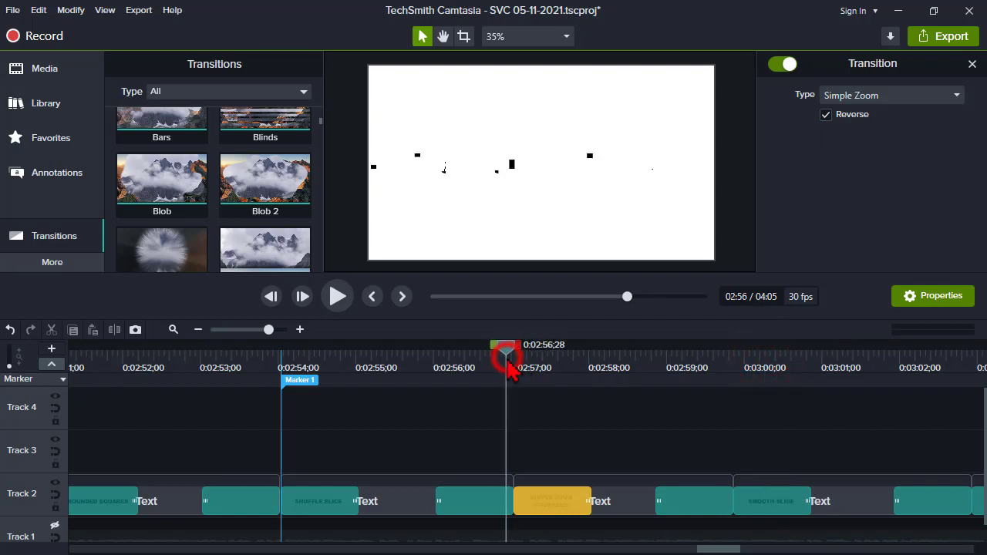
drag(529, 351, 746, 358)
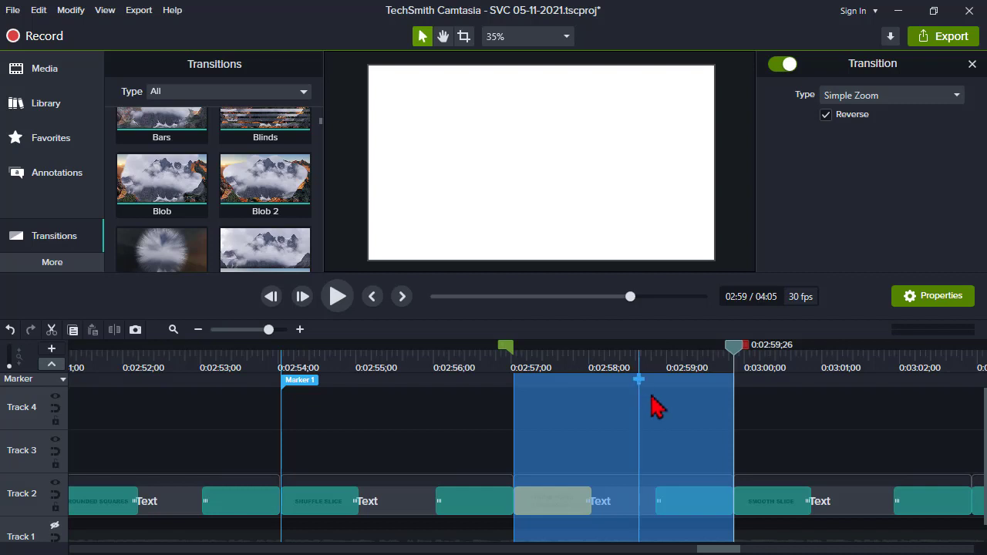
click(568, 506)
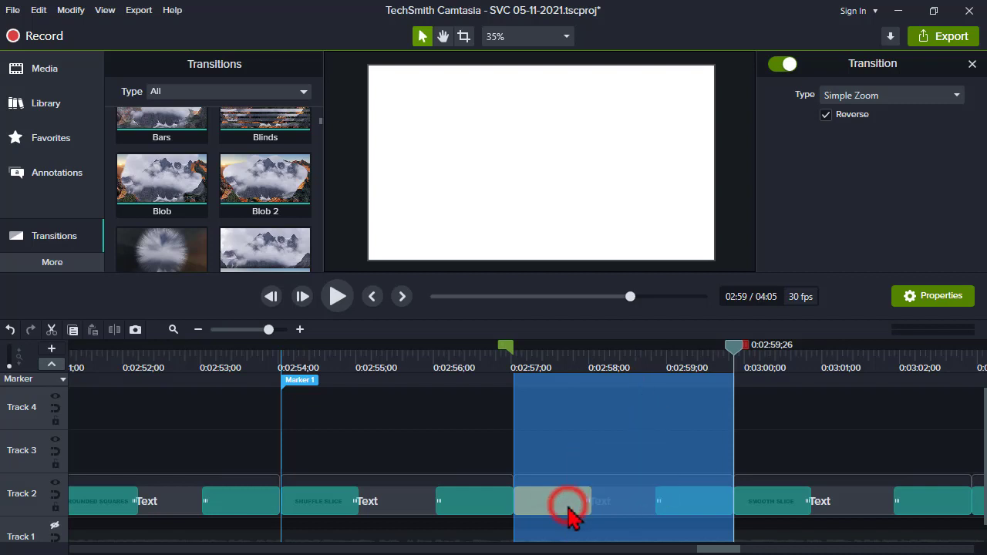
click(824, 115)
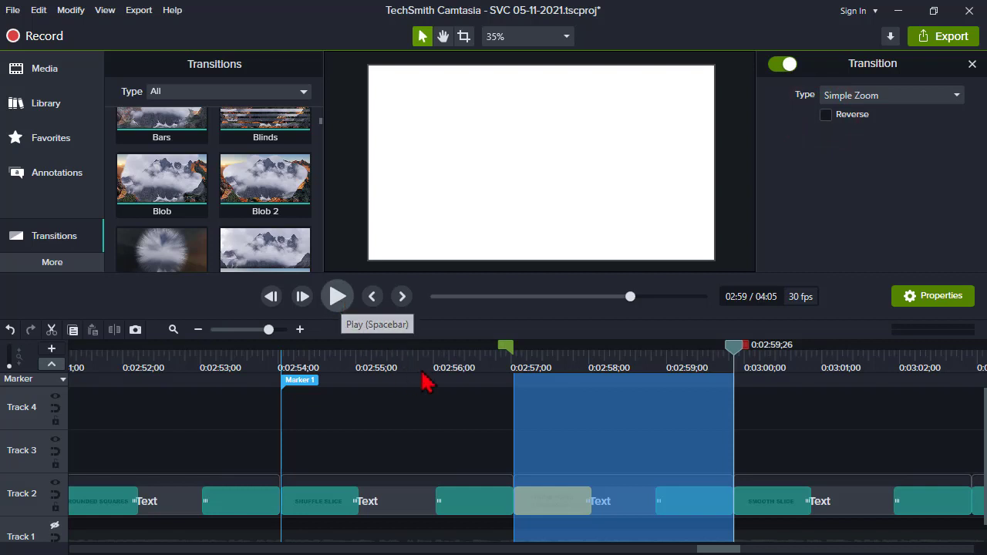
key(space)
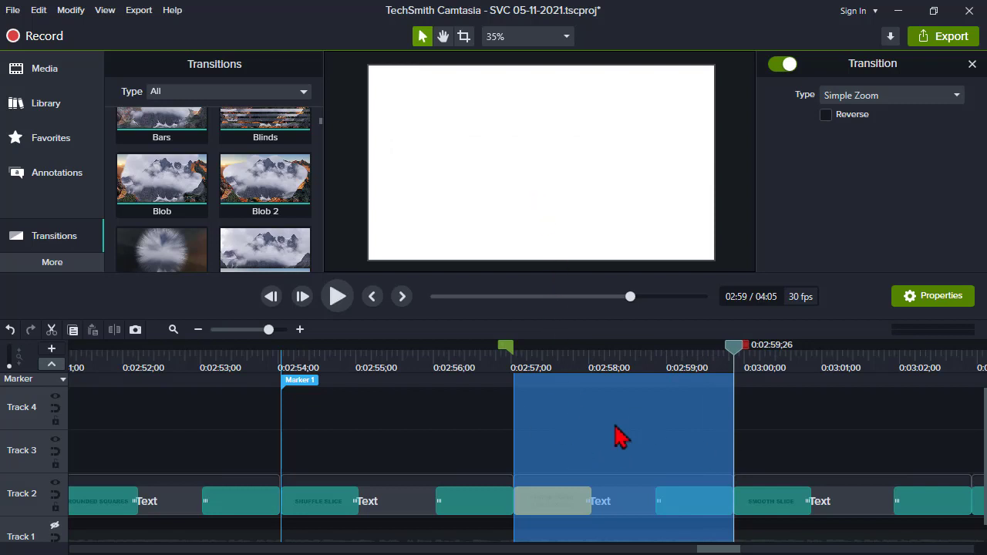
key(space)
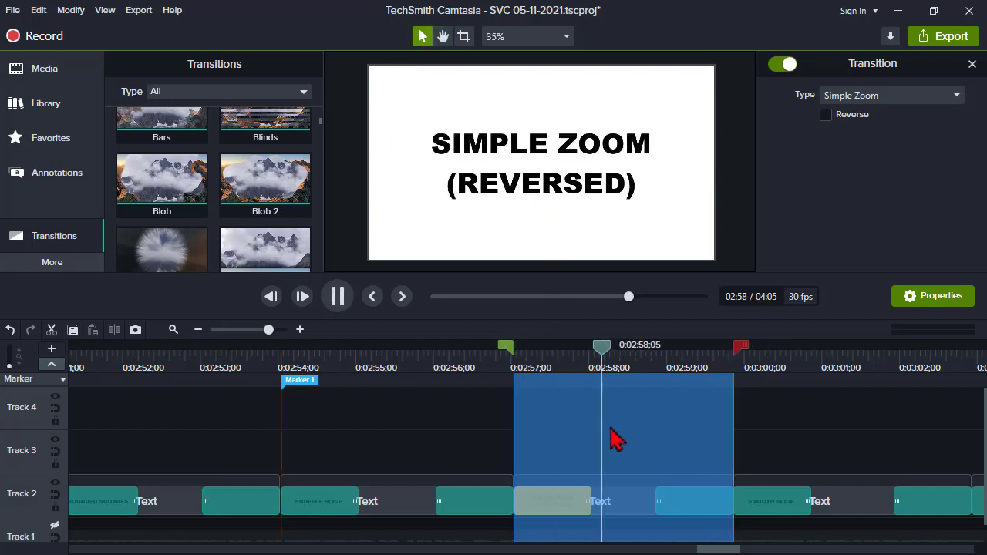
click(820, 115)
key(space)
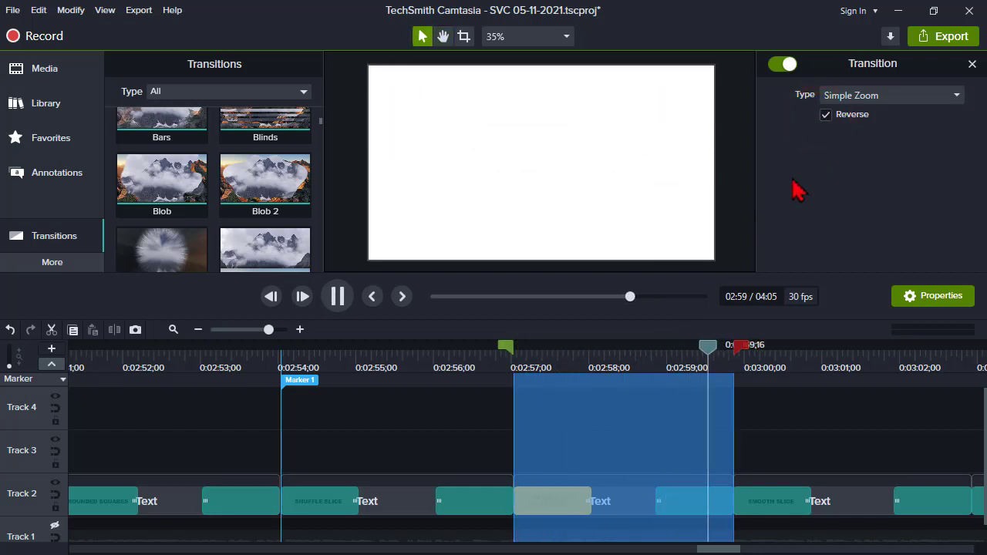
click(485, 355)
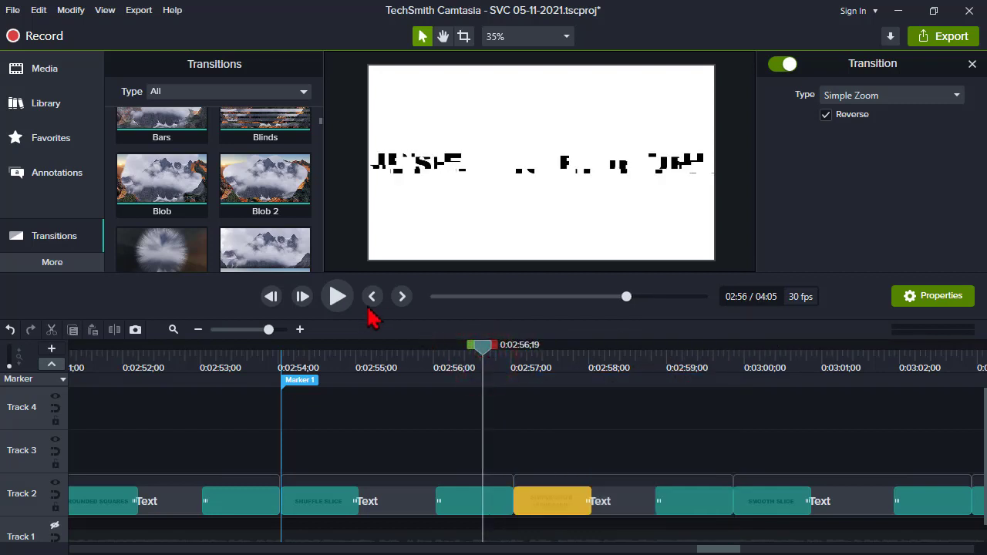
click(338, 296)
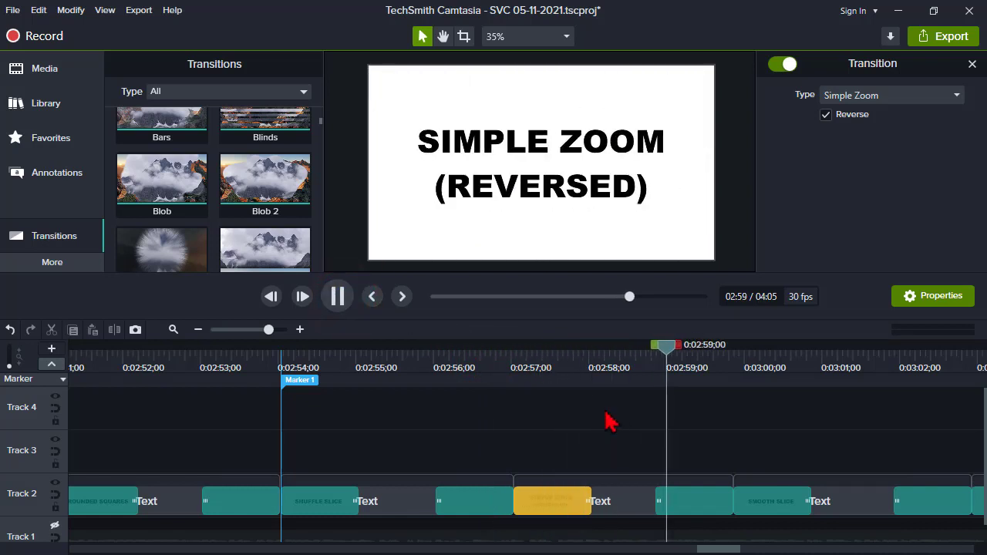
click(338, 296)
click(511, 359)
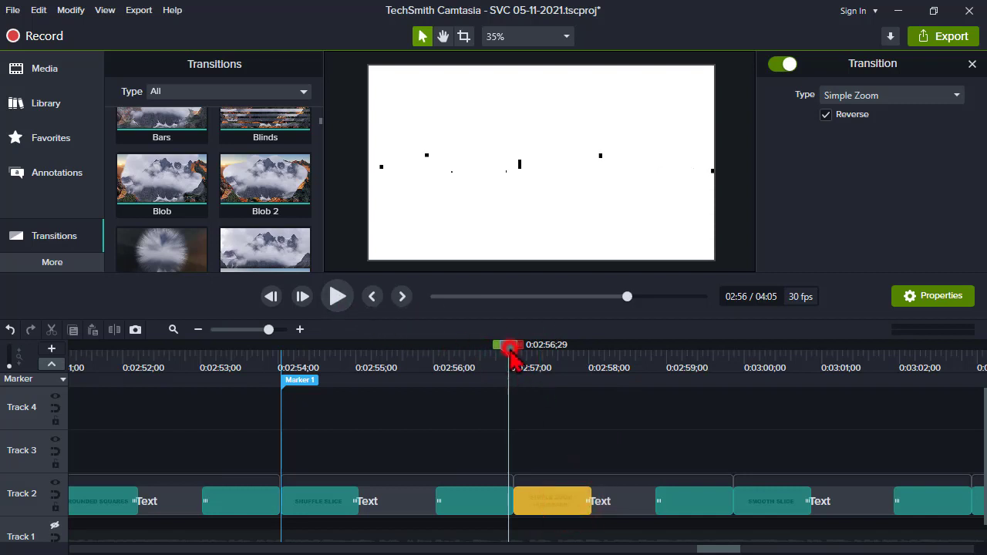
drag(510, 348, 745, 344)
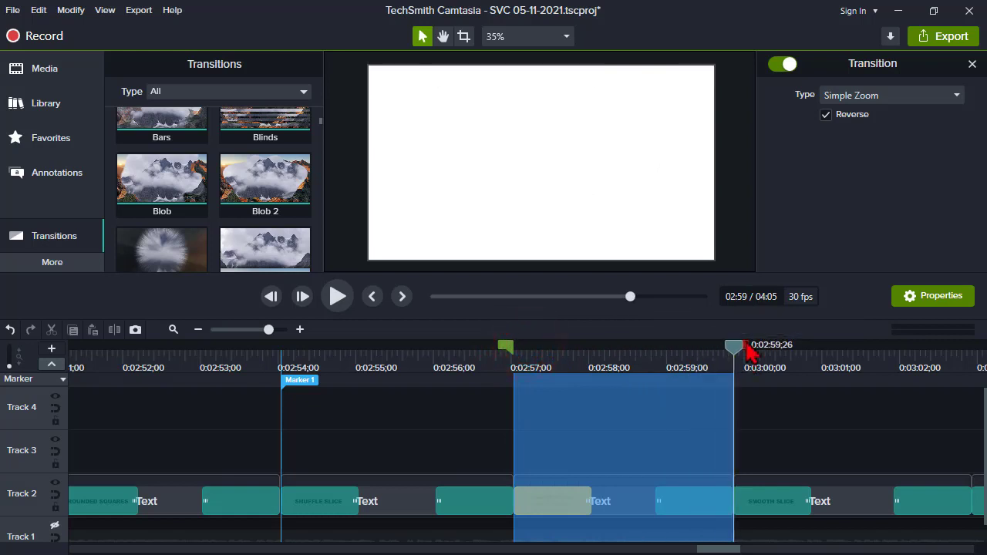
Step: Change the entry transition type to Blurs > Spin Flip and preview it until the text sits upright
click(853, 101)
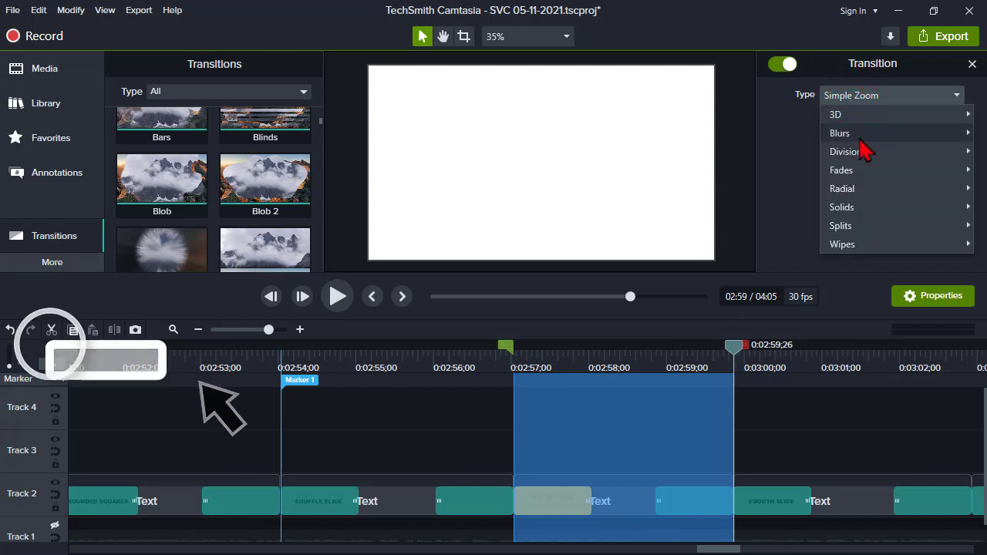
mouse_move(862, 134)
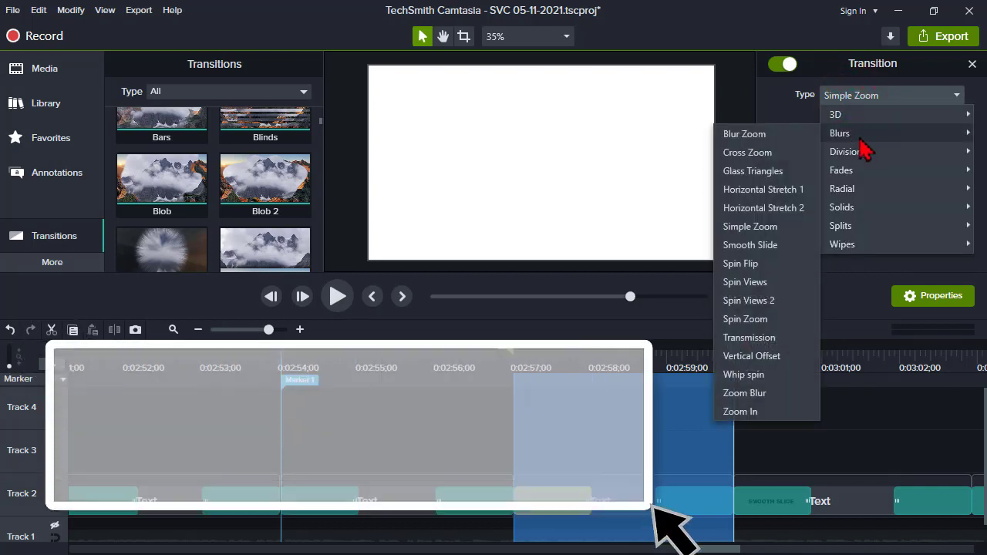
click(741, 268)
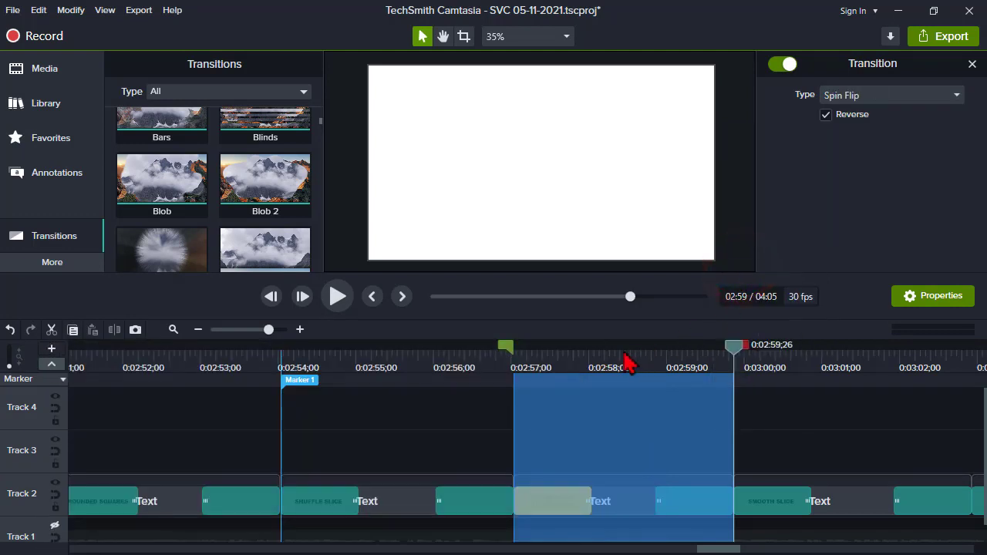
click(338, 297)
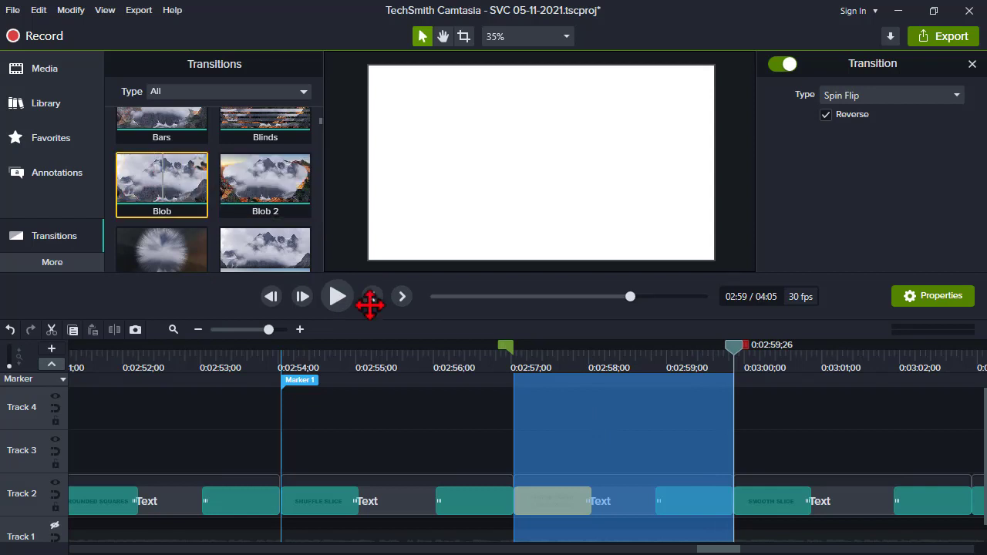
click(563, 369)
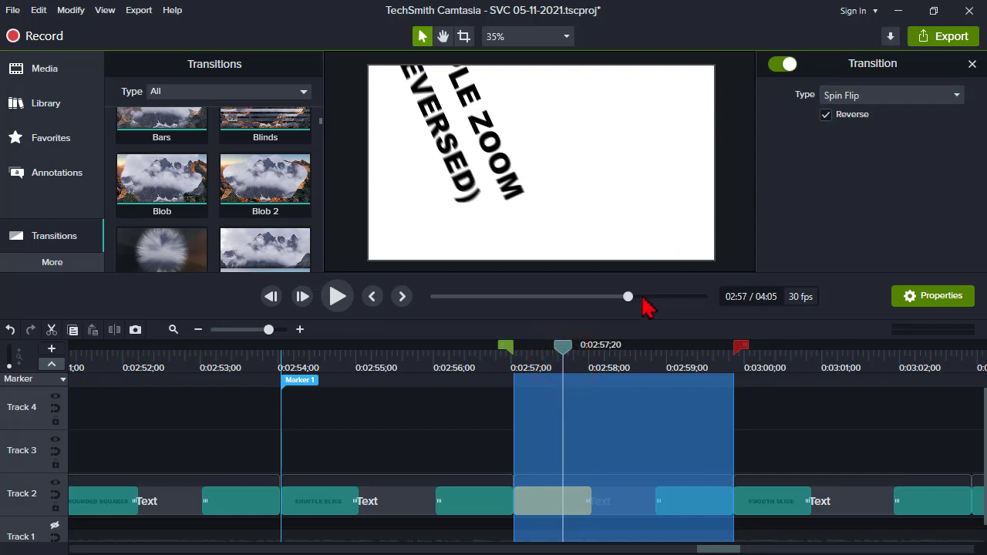
drag(575, 348, 609, 349)
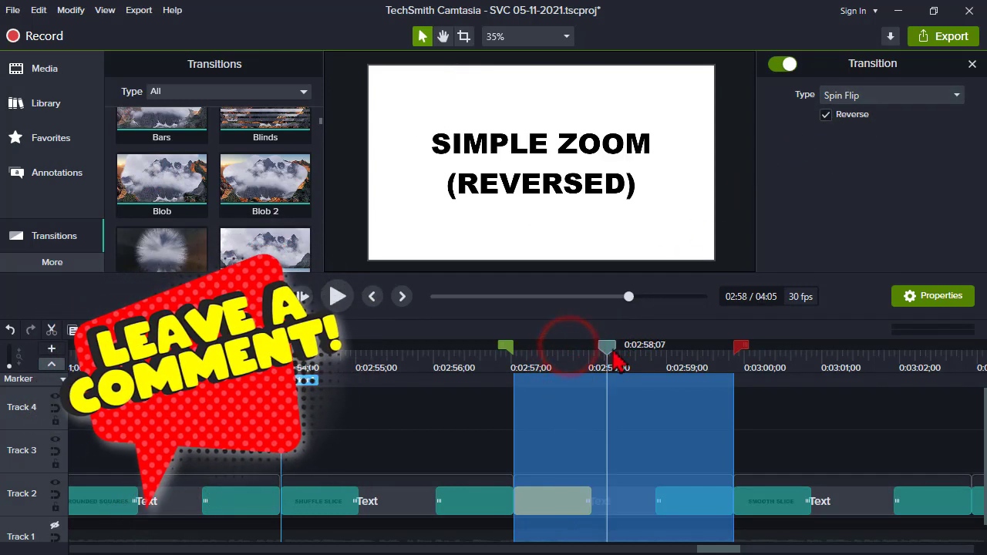